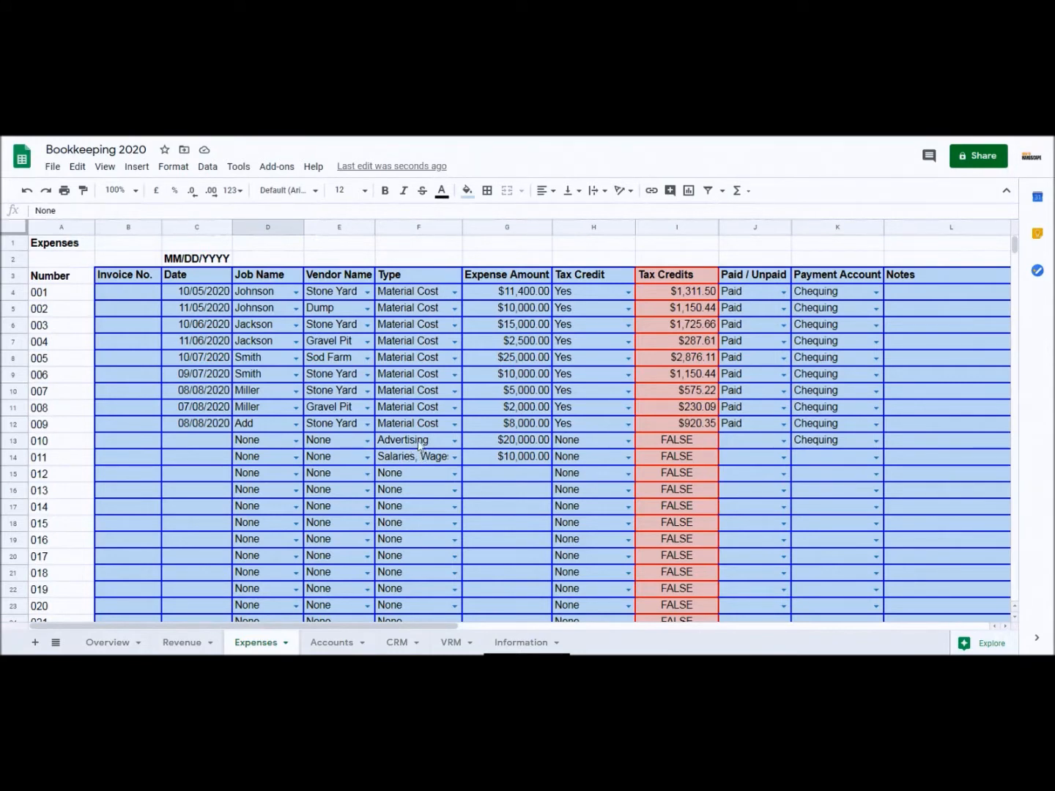
Step: Set the payment account of expense 011 to Chequing
click(420, 444)
click(422, 459)
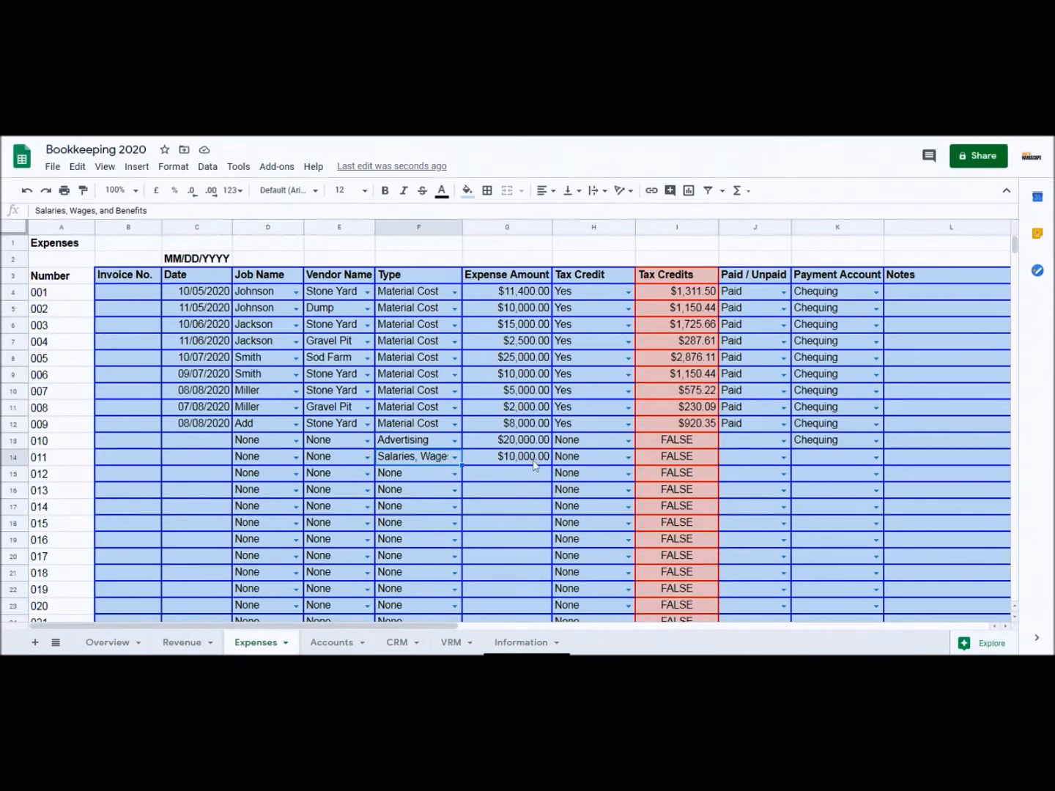
click(875, 458)
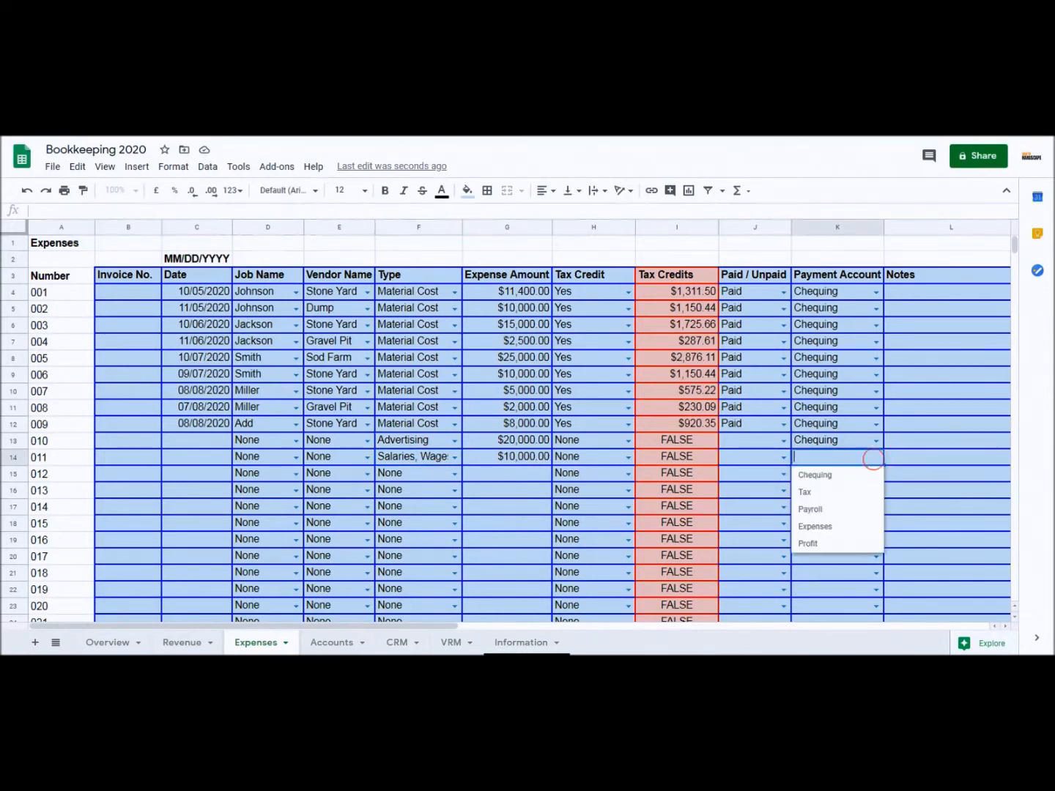
click(836, 484)
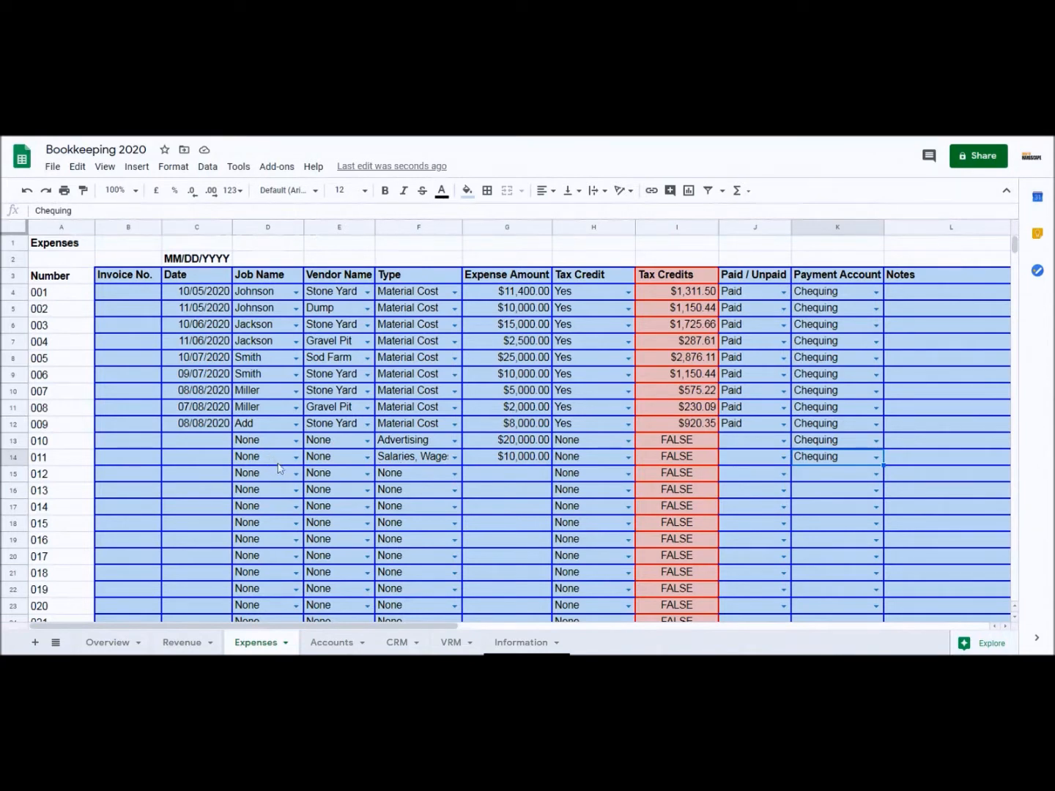
Step: Check the dates of the last expenses, and the revenue, cost, gross profit and percentage formulas of the Add job on the Overview sheet
click(192, 424)
click(197, 441)
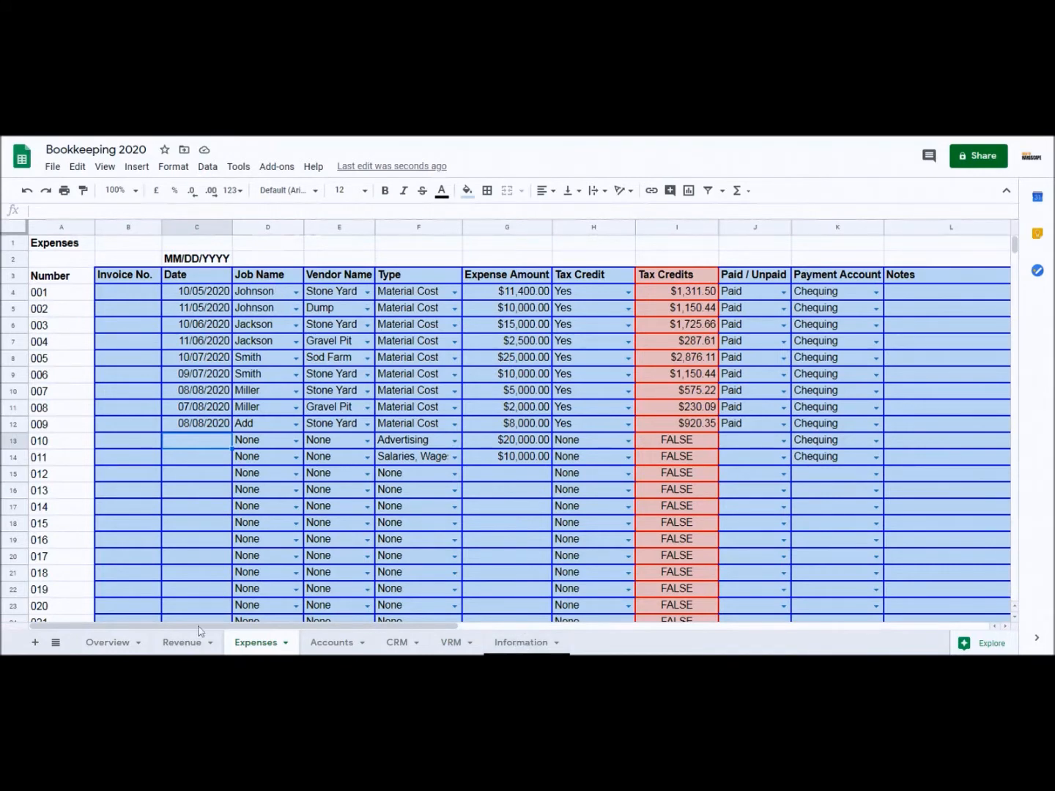
click(108, 644)
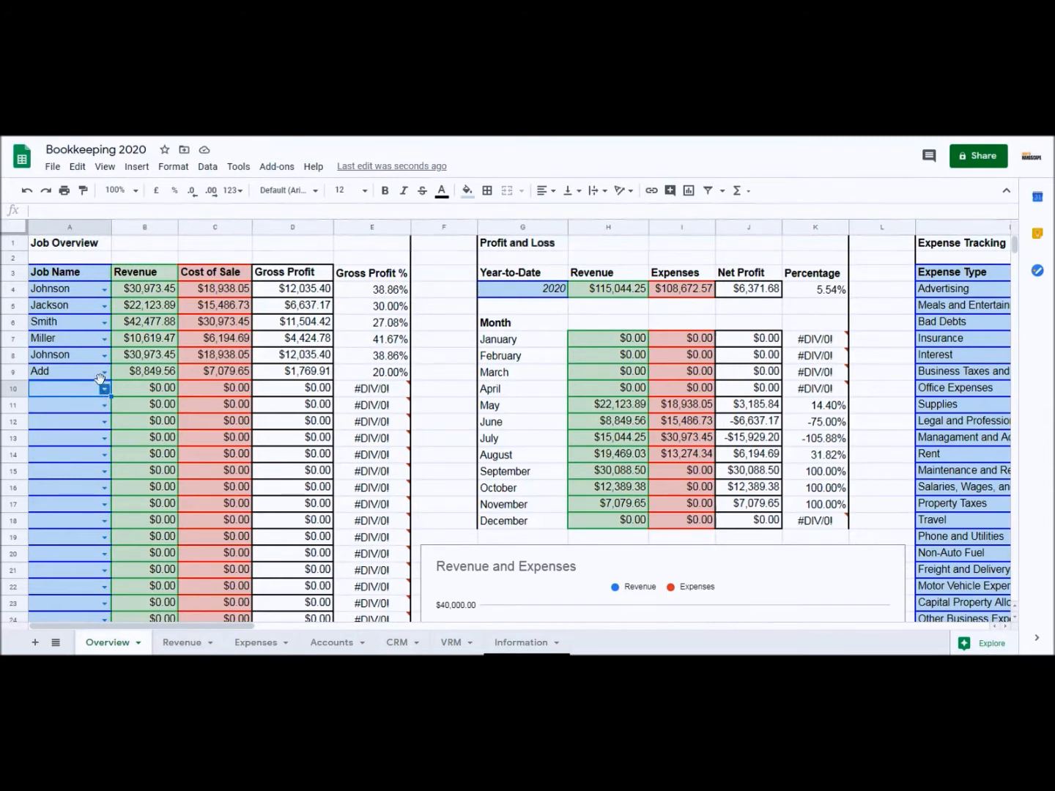
click(150, 375)
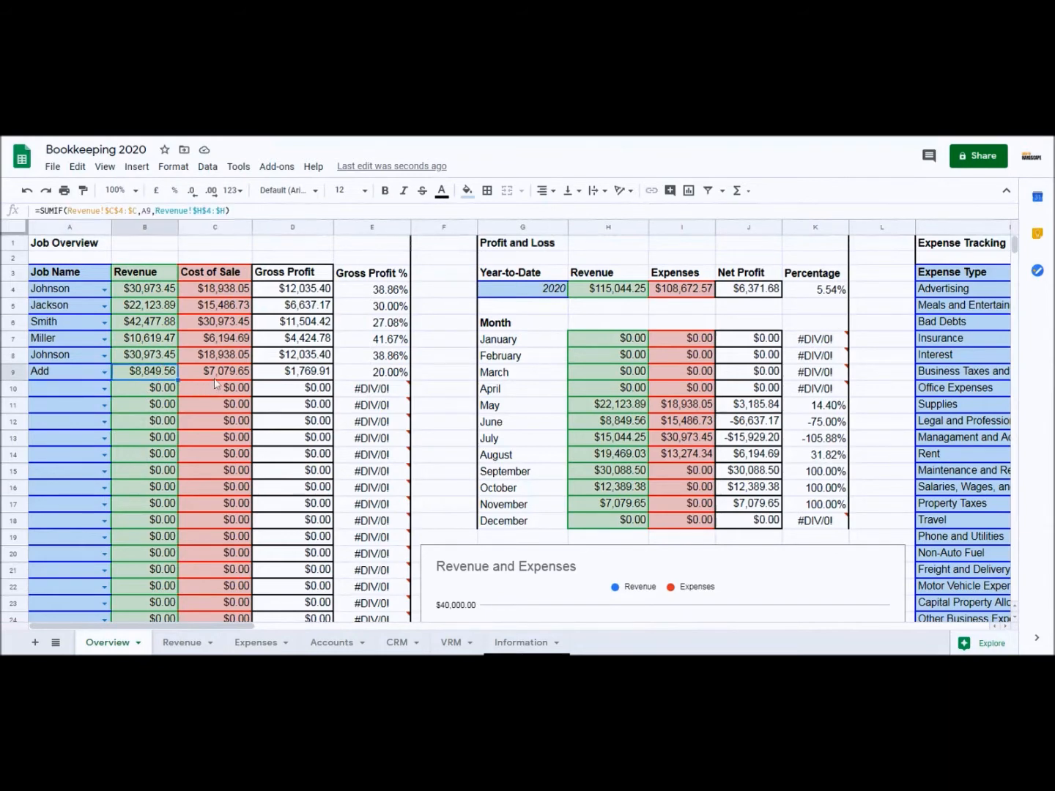
click(241, 376)
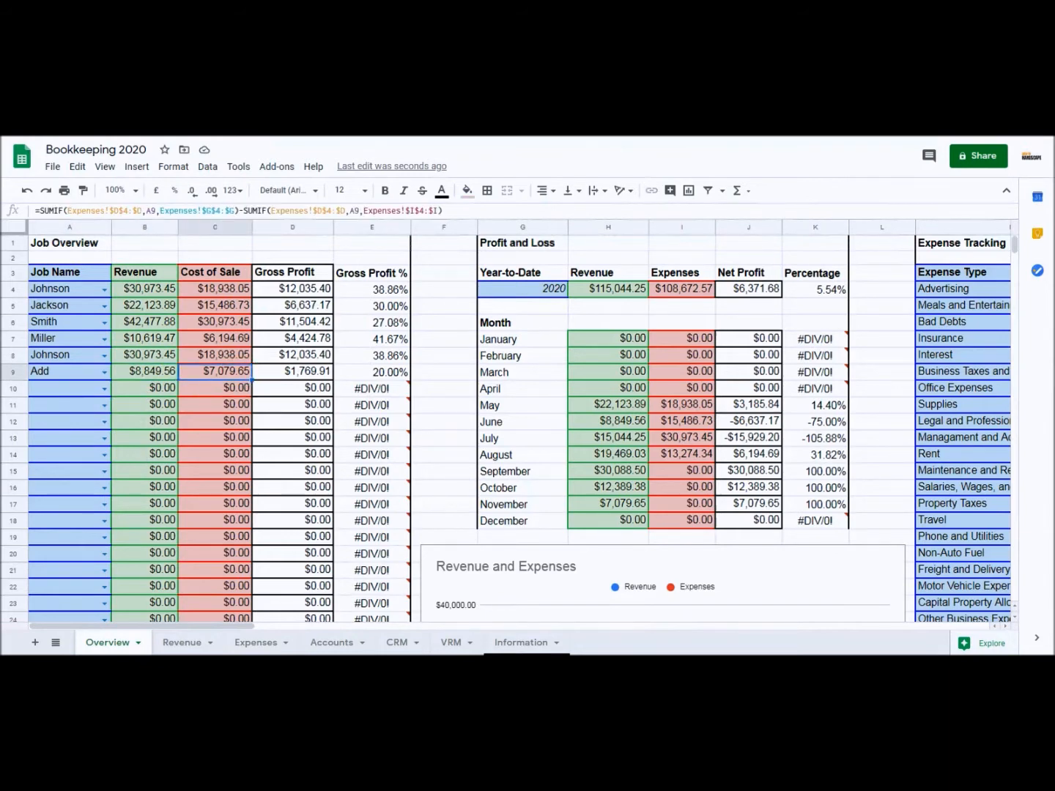
click(308, 377)
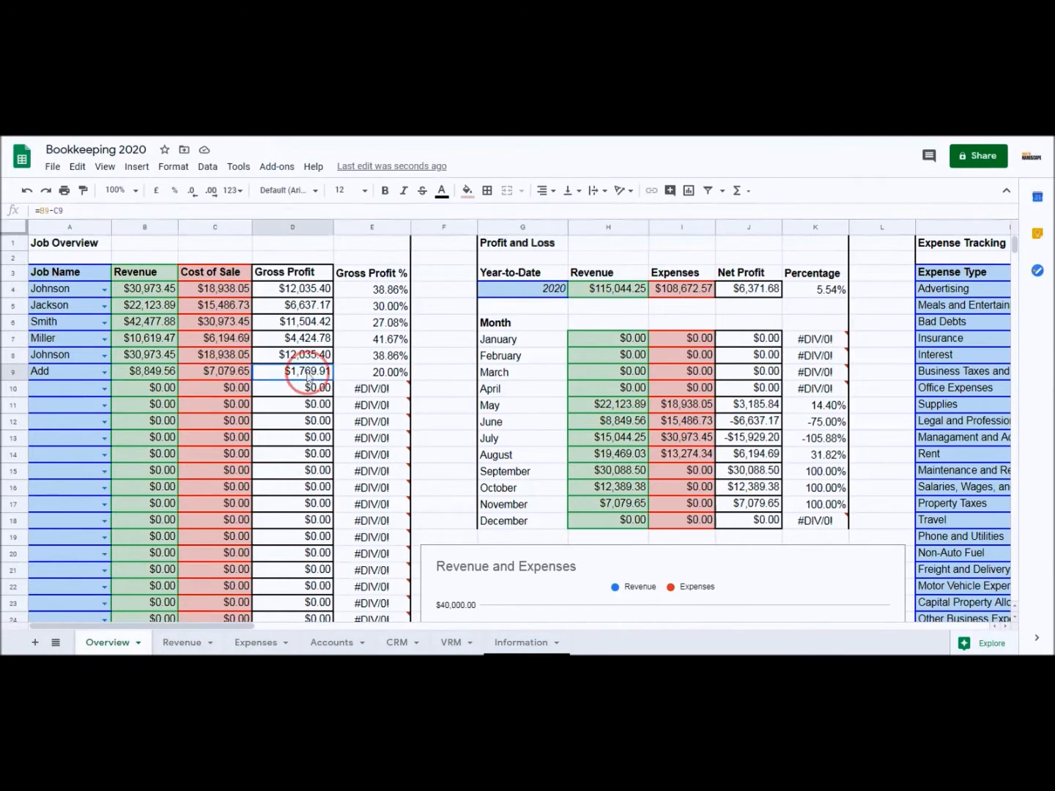
click(375, 376)
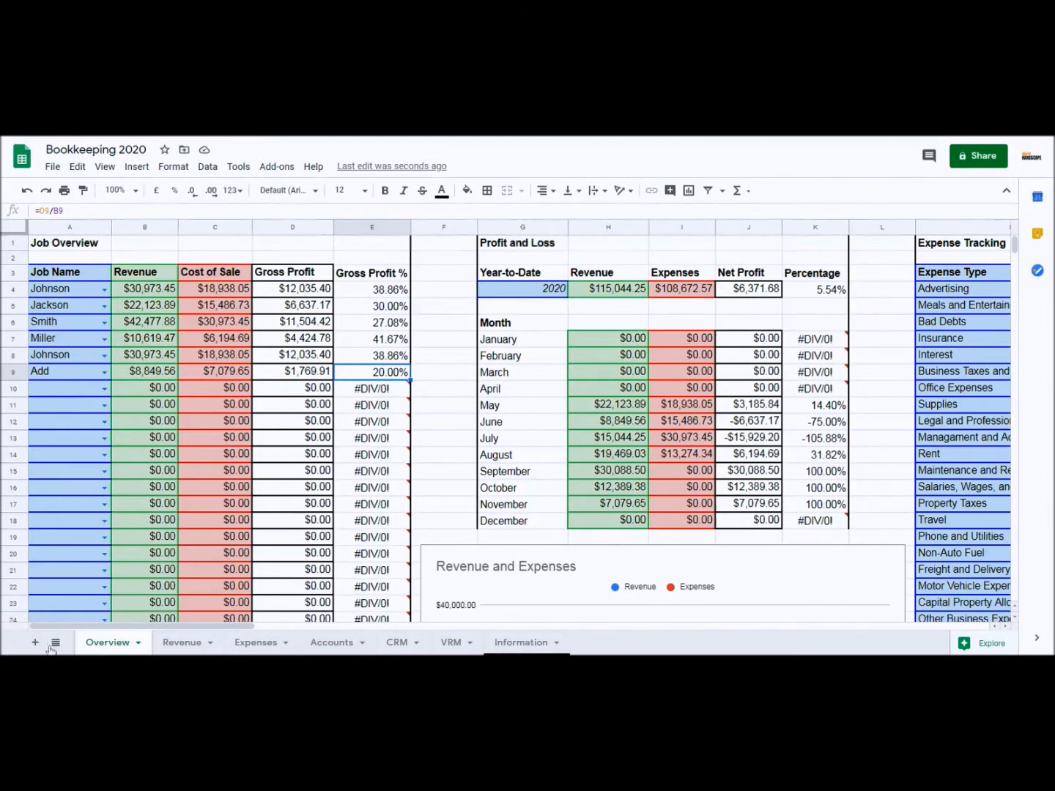
Step: Check the expense types assigned to expenses 010 and 011 on the Expenses sheet
click(281, 644)
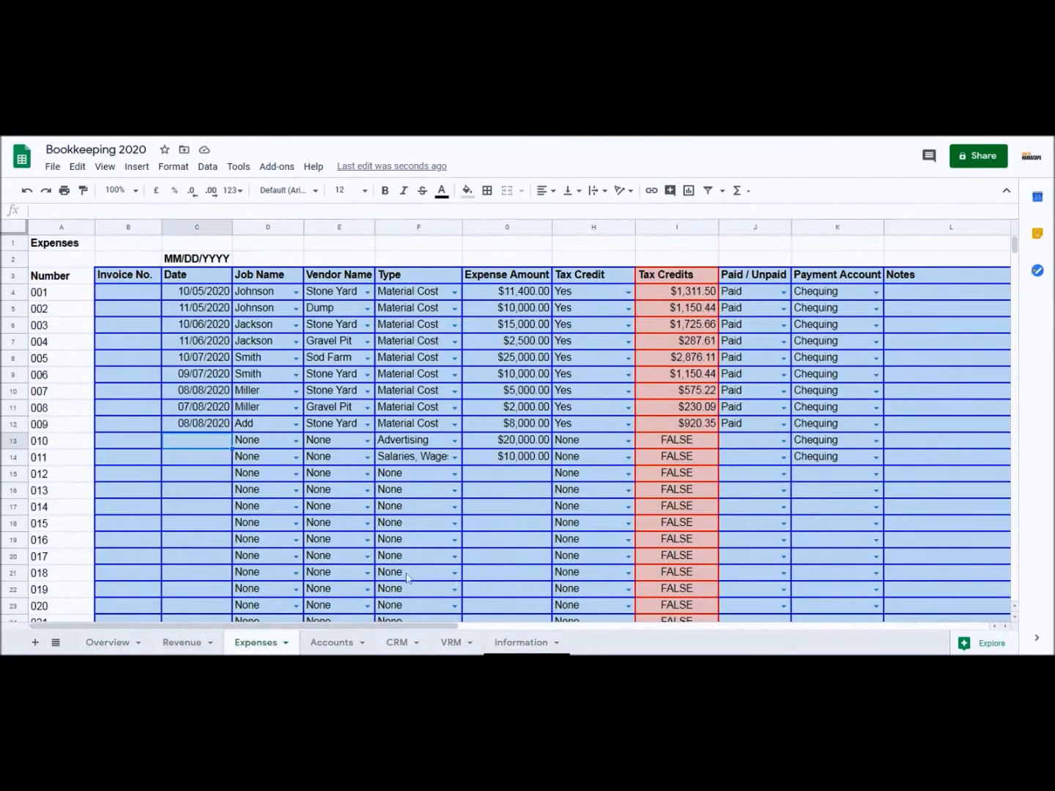
click(410, 445)
click(414, 462)
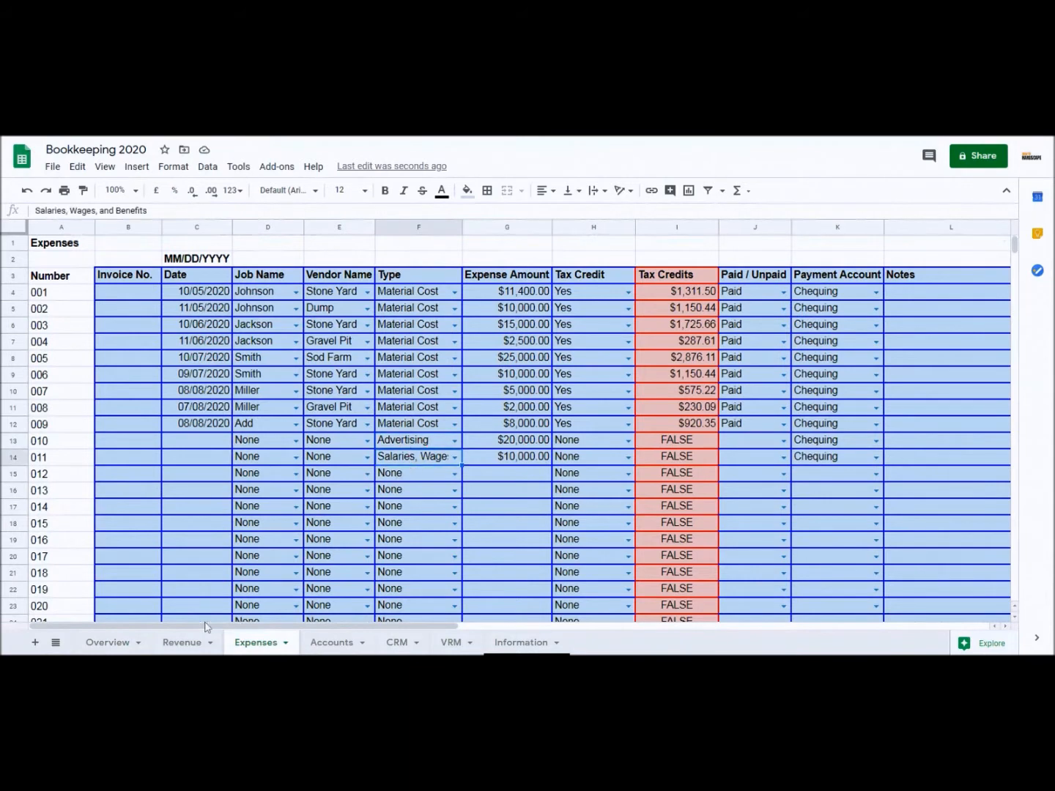
Step: Examine the year-to-date Profit and Loss figures and the Revenue and Expenses chart on the Overview sheet
click(109, 643)
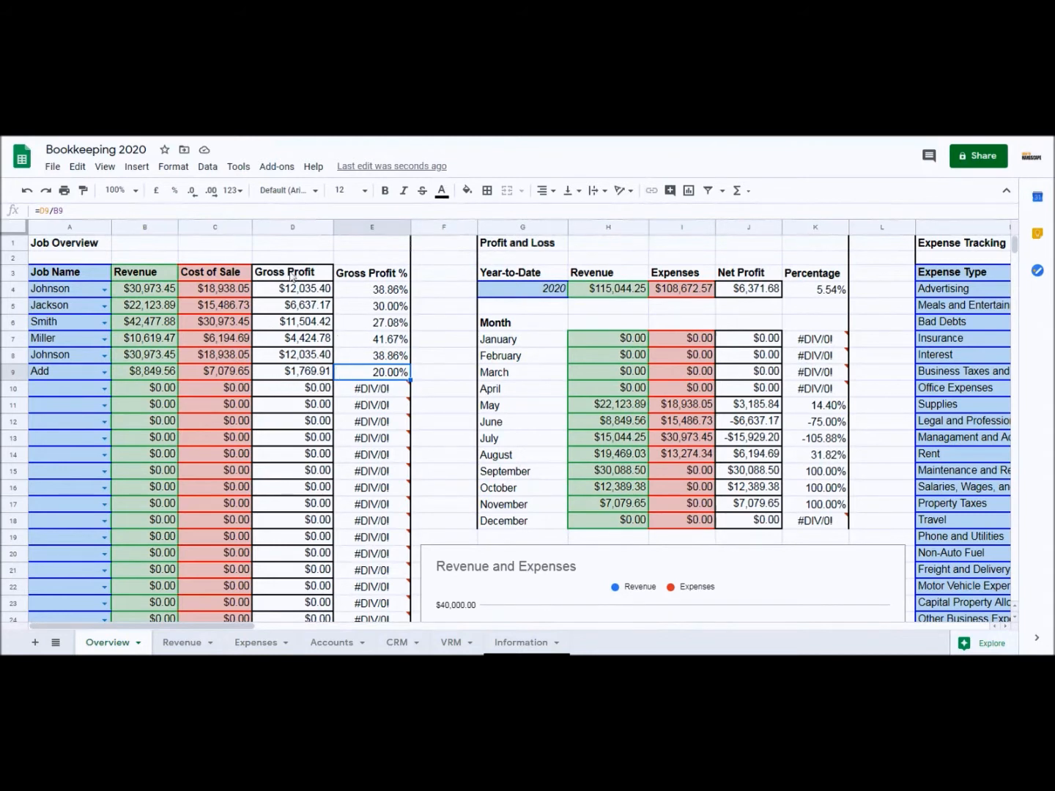
click(746, 290)
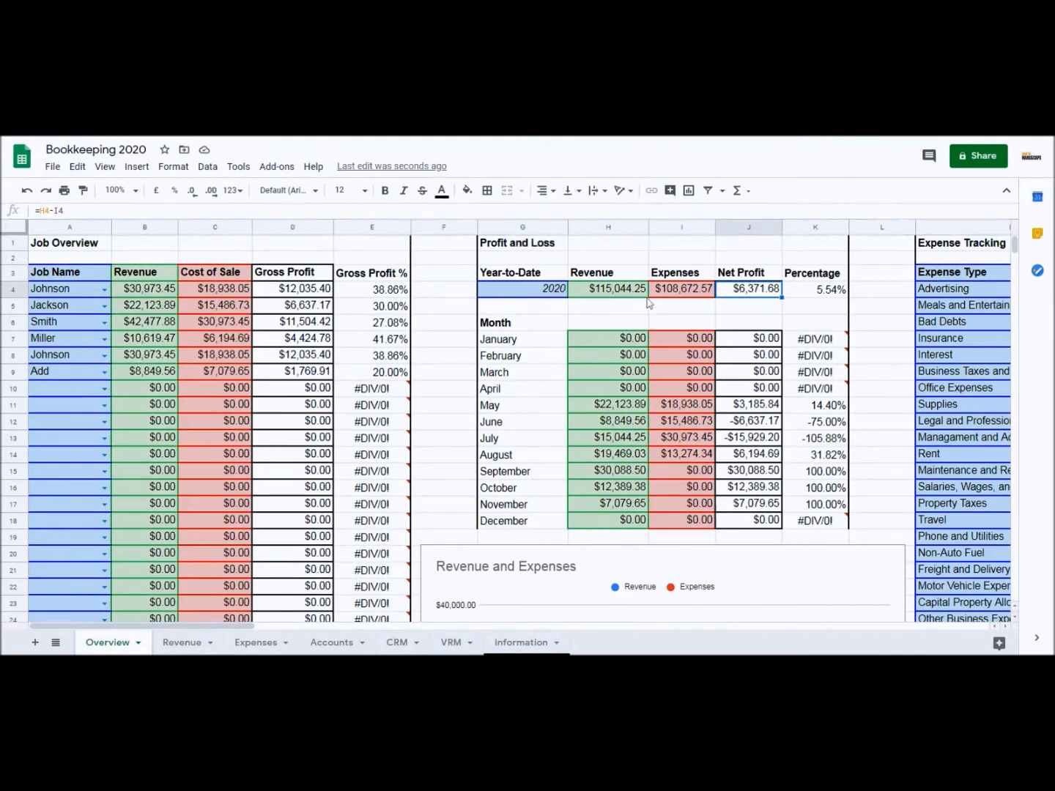
click(548, 293)
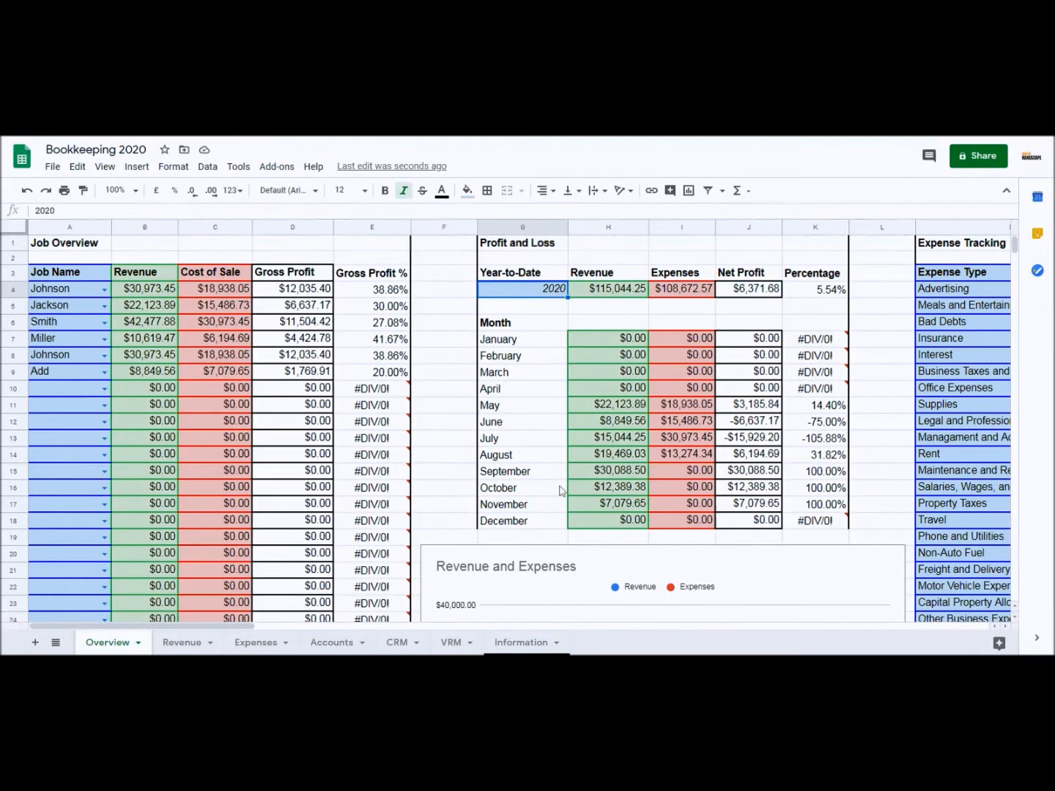
click(606, 293)
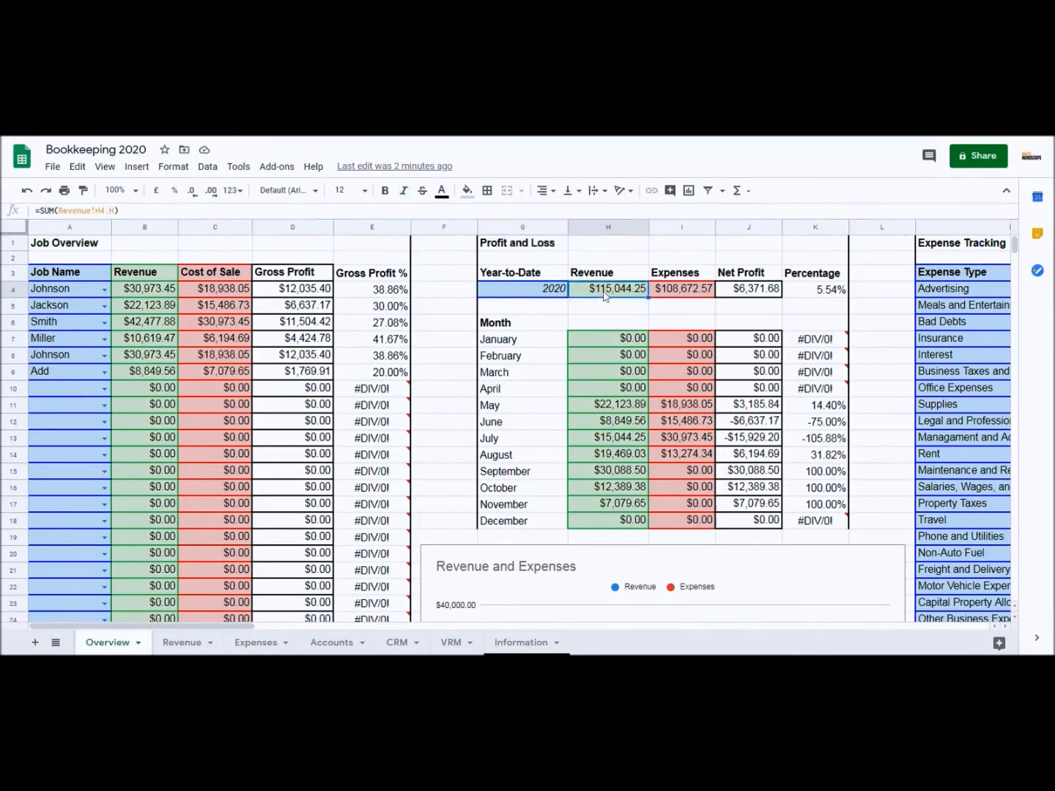
click(687, 291)
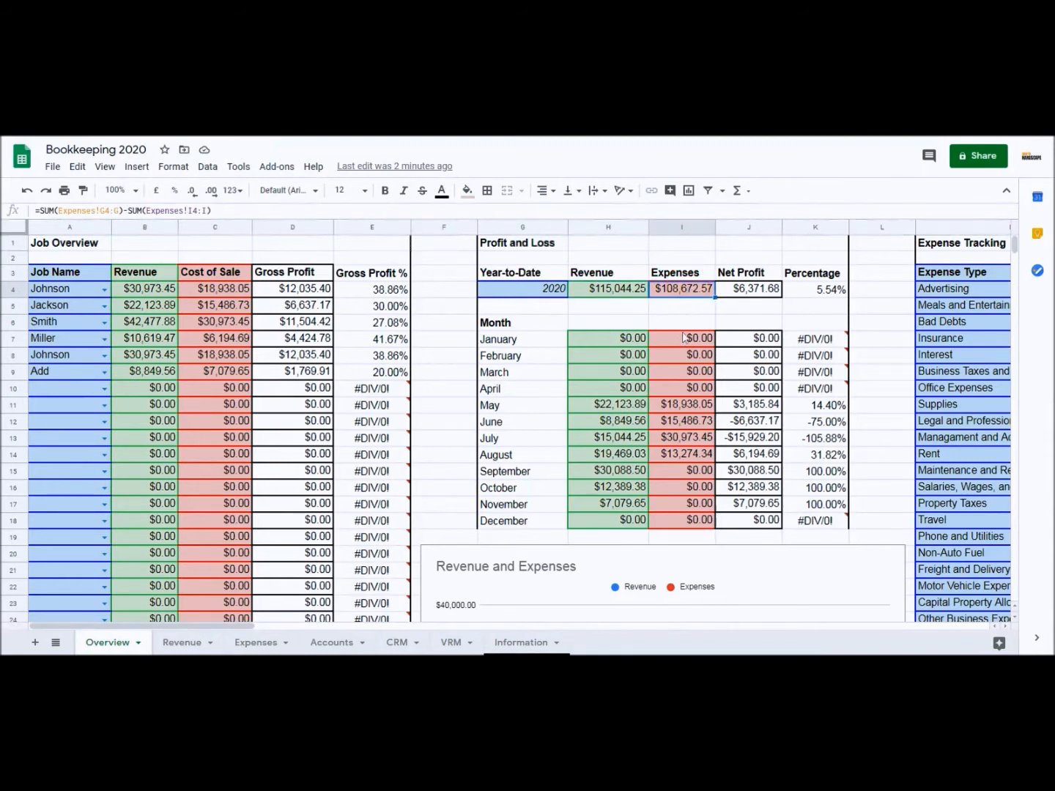
click(738, 292)
click(825, 288)
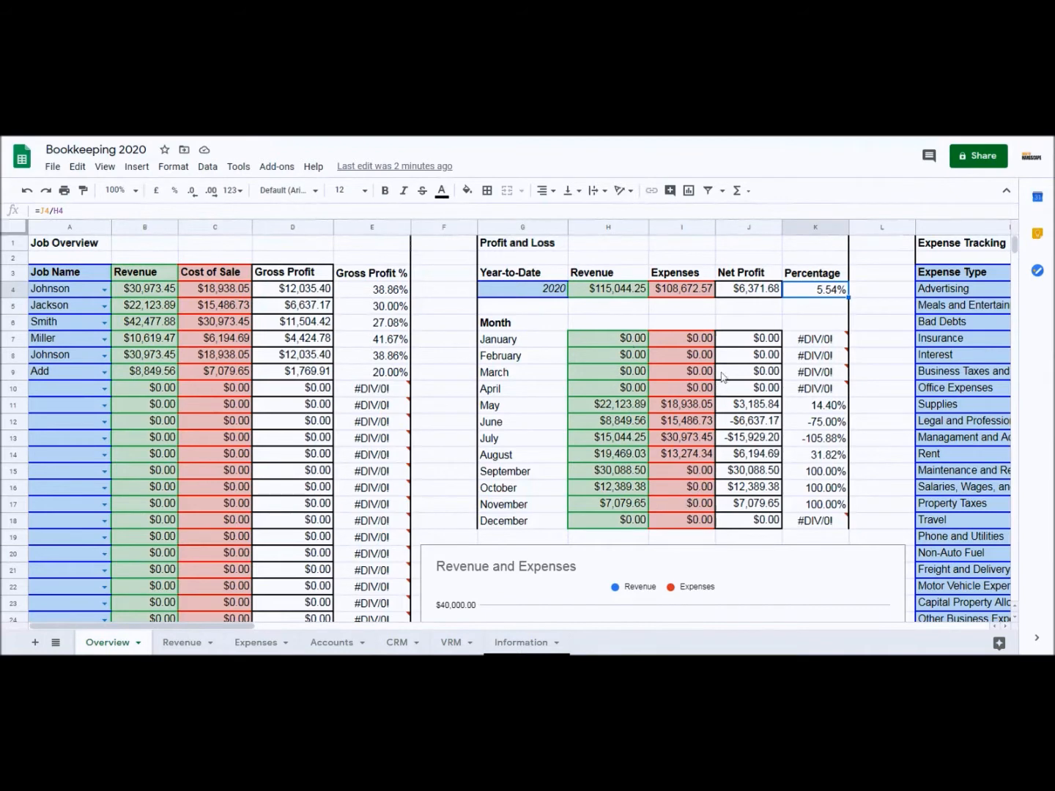
scroll(659, 434, down, 5)
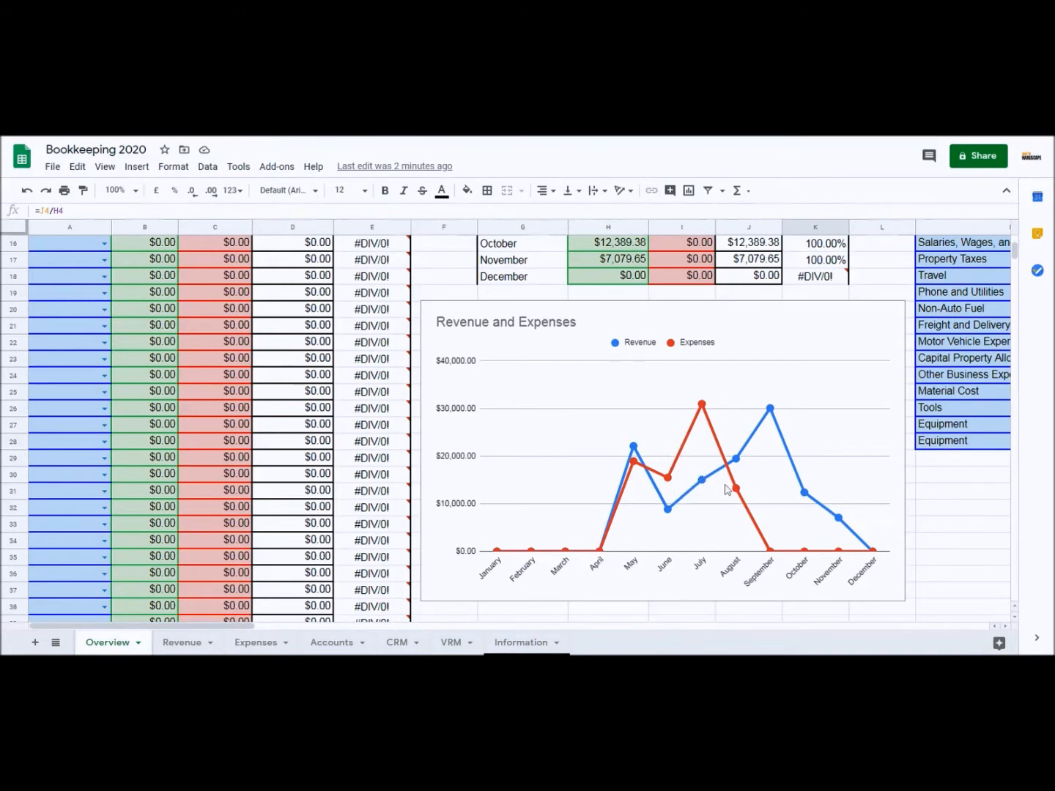
scroll(724, 496, up, 3)
scroll(724, 496, up, 5)
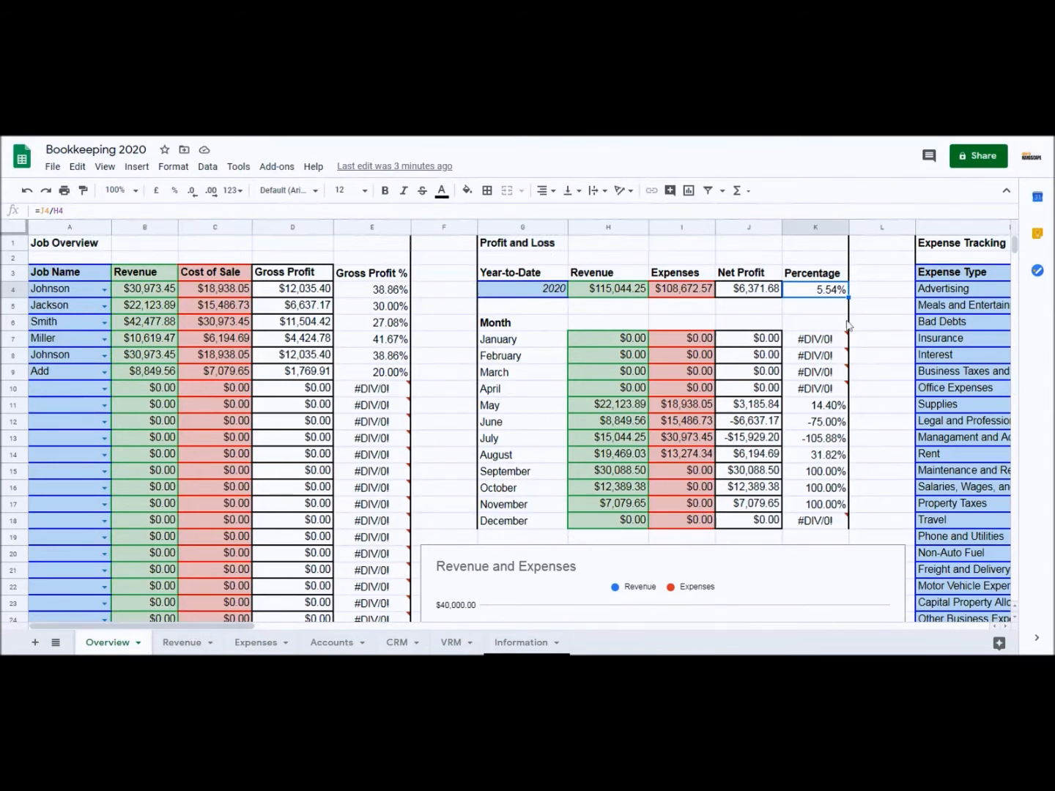
Step: Examine the Expense Tracking table on the Overview sheet and the year-to-date formula for Advertising
click(233, 628)
drag(233, 628, 440, 618)
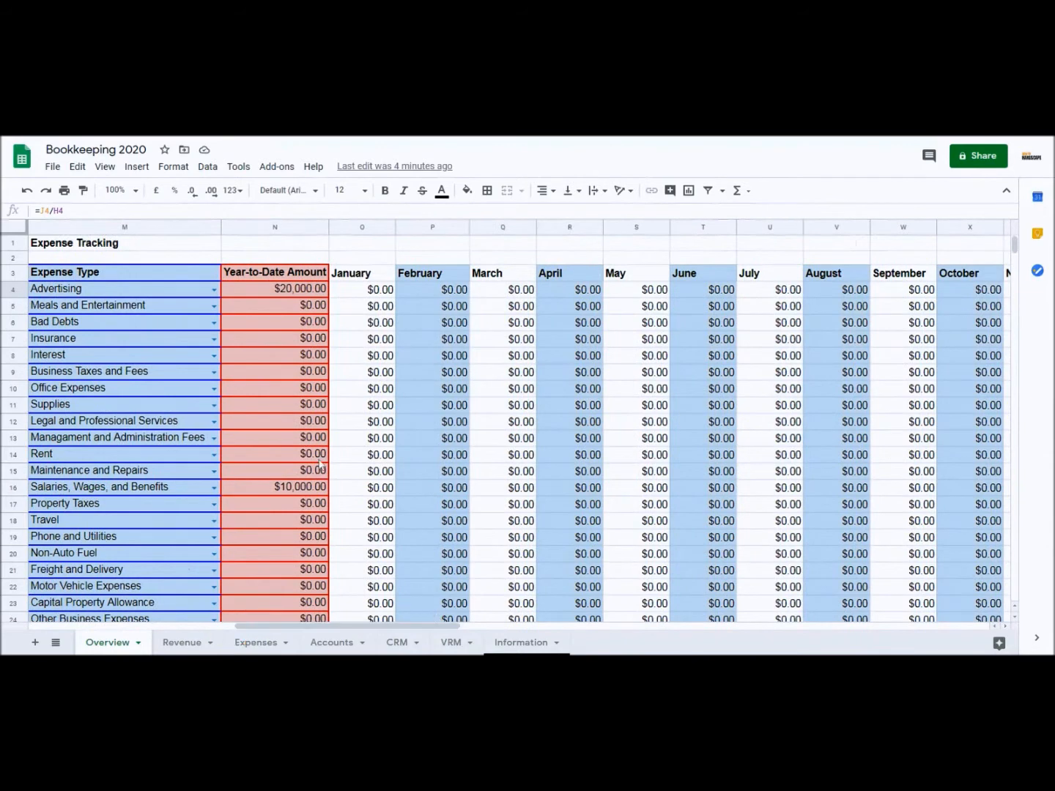
scroll(780, 341, down, 2)
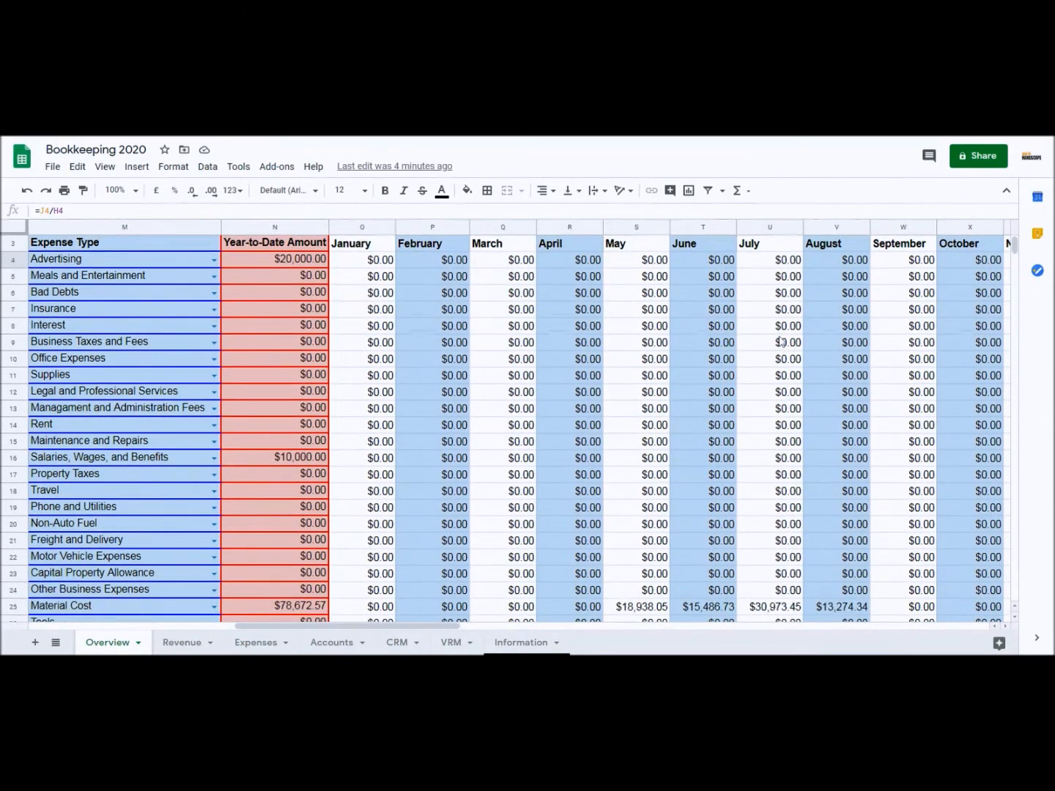
scroll(781, 341, up, 2)
scroll(572, 372, down, 1)
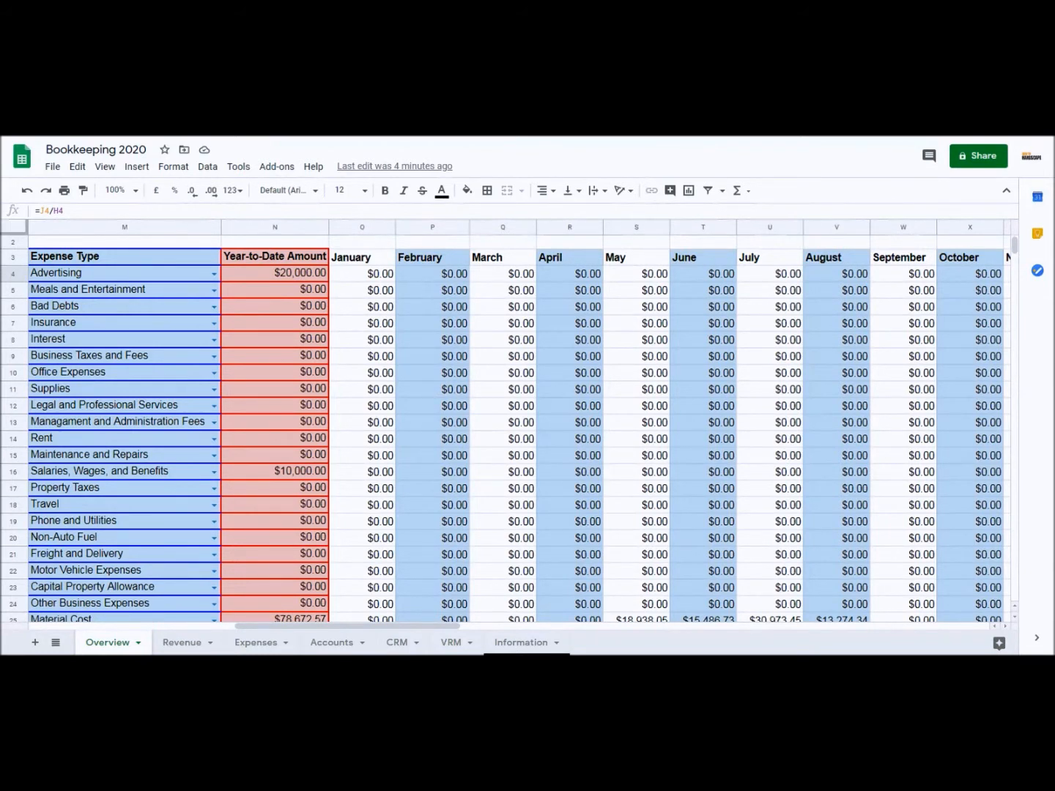
click(291, 279)
drag(443, 626, 483, 630)
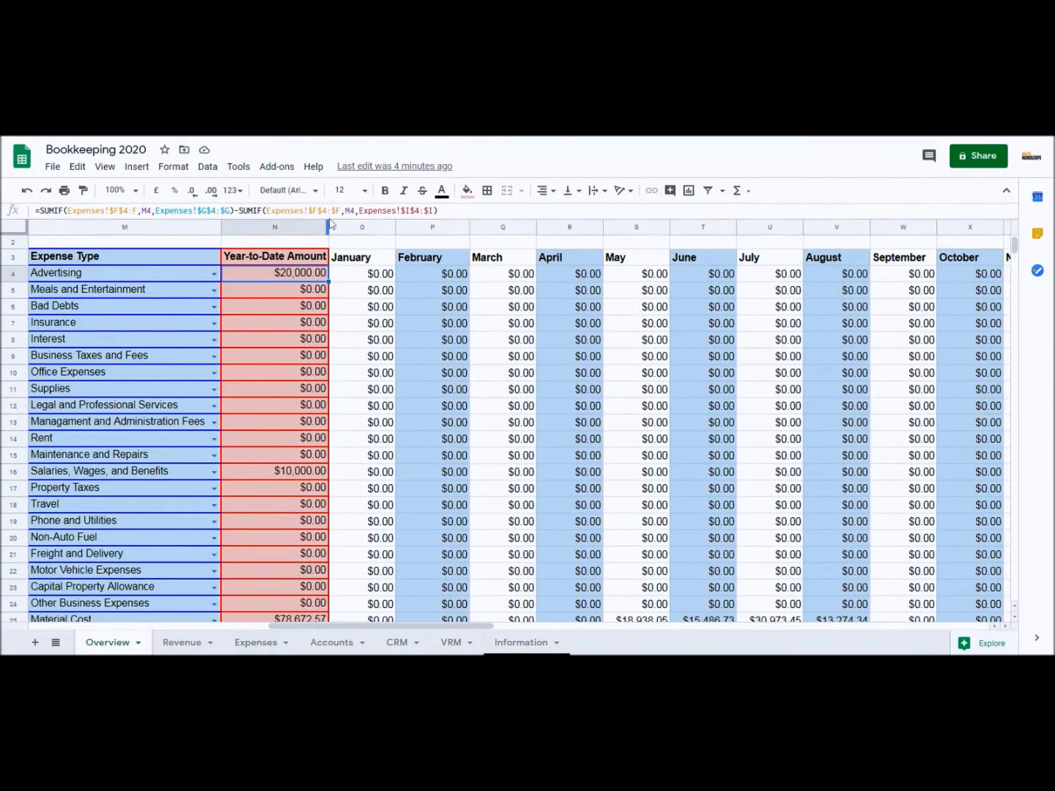
Step: Enter the date 08/08/2020 for expenses 010 and 011 on the Expenses sheet
click(262, 637)
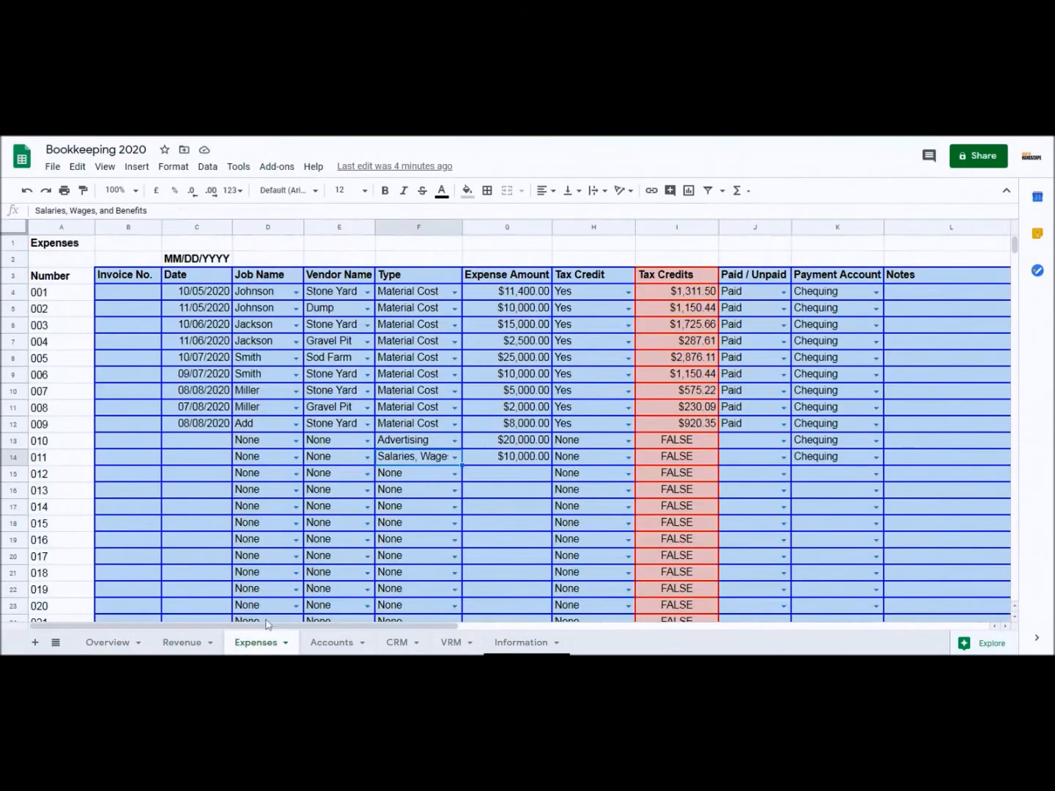
click(203, 442)
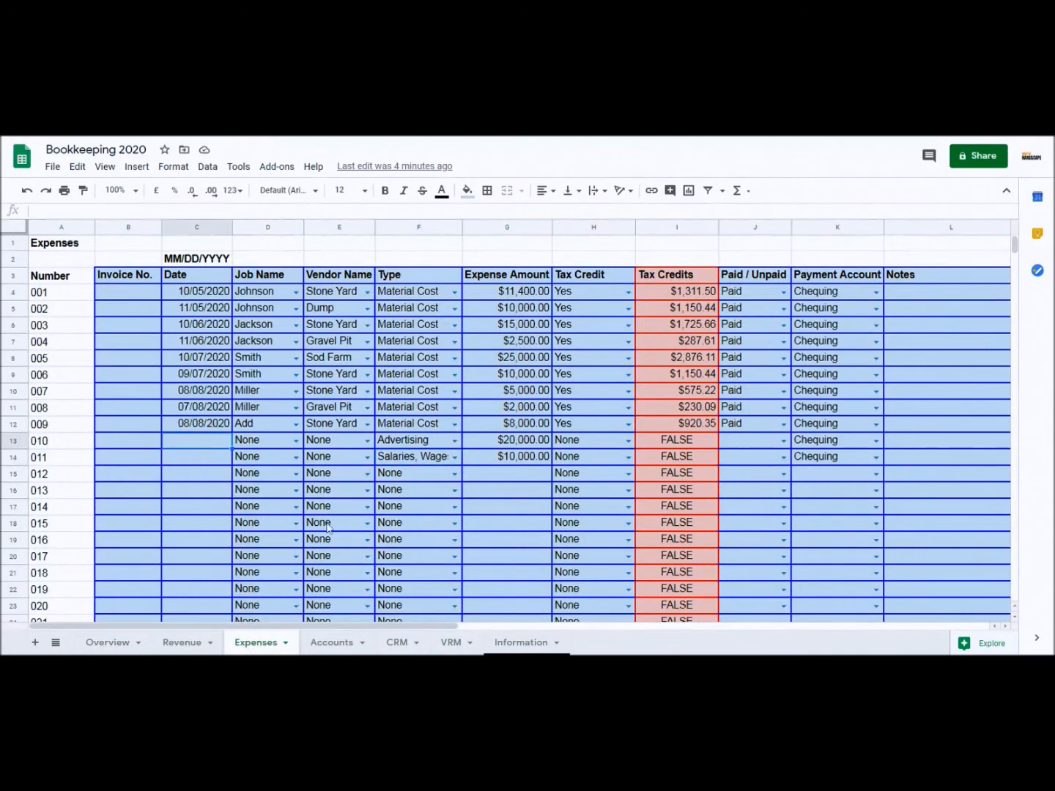
text(08/08/2020)
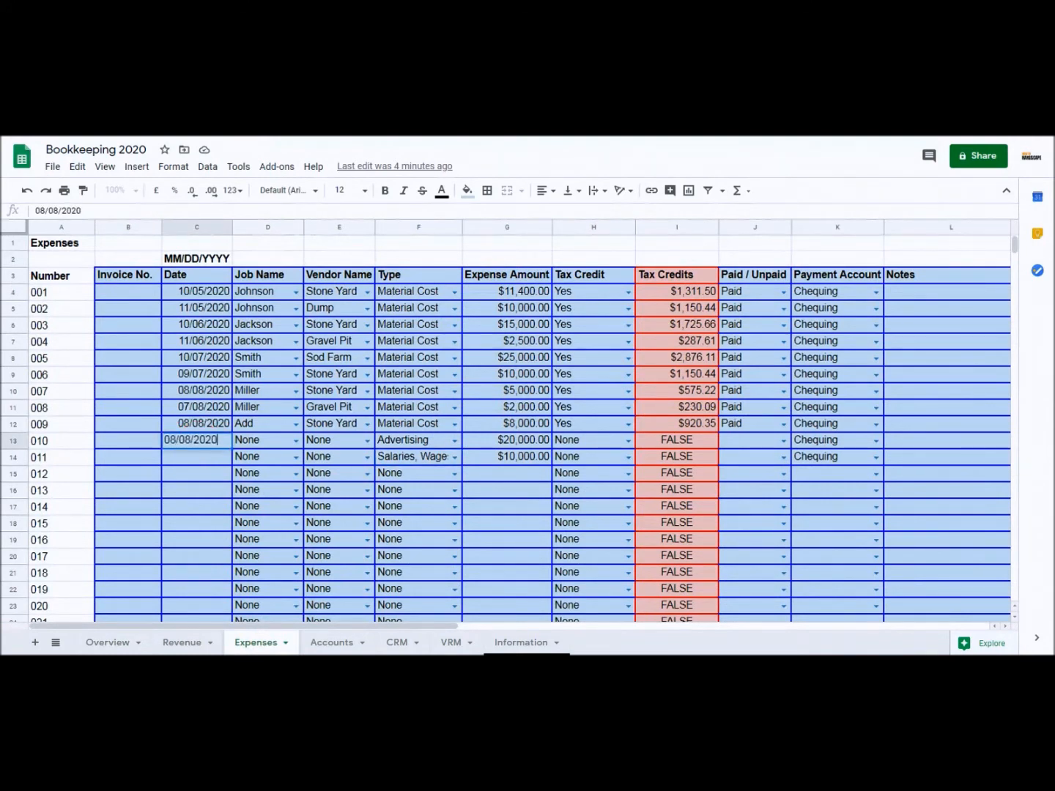
key(Return)
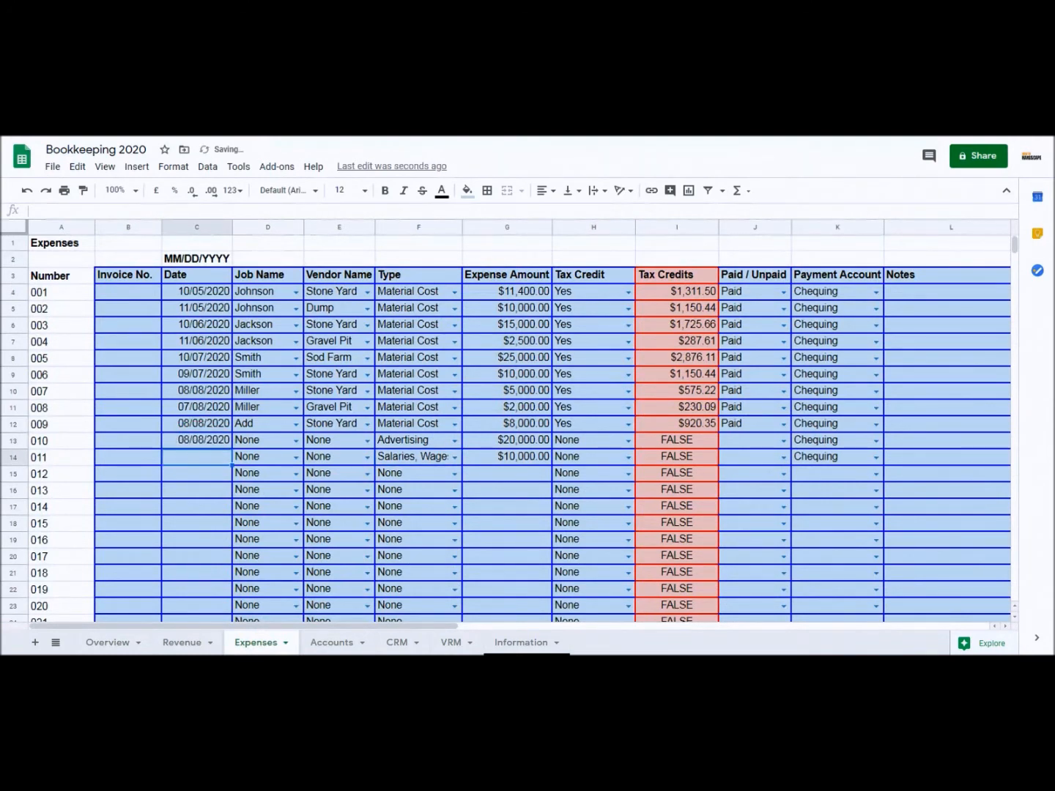
text(0808)
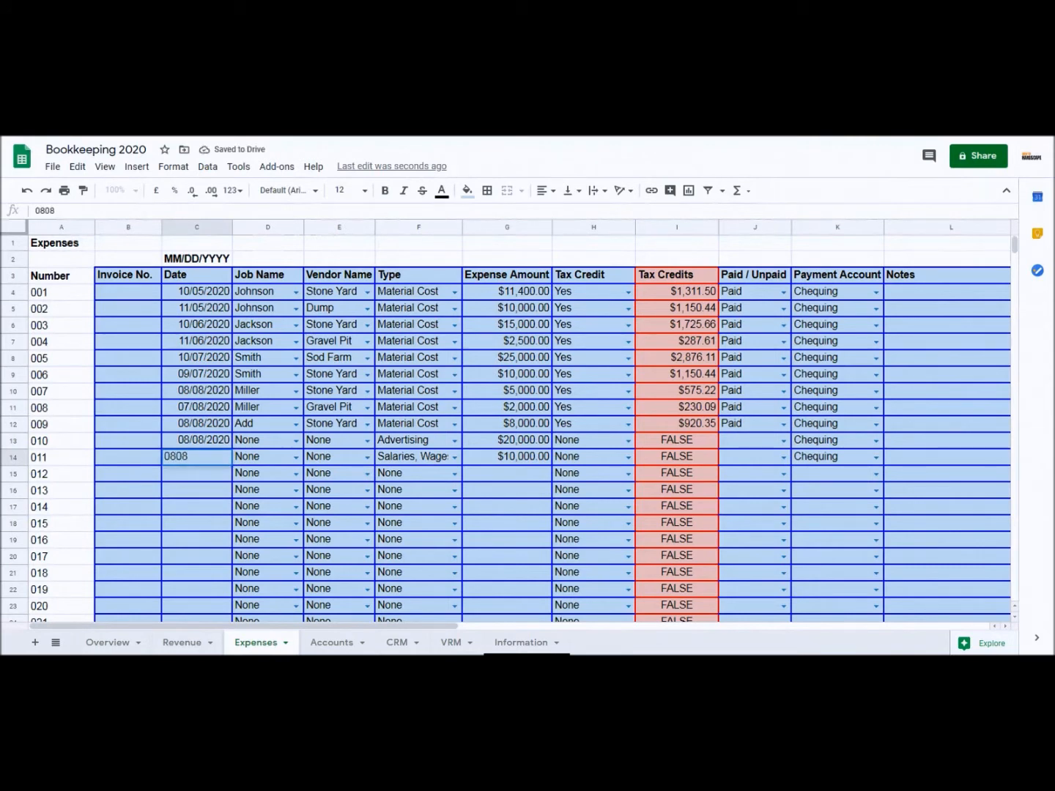
key(BackSpace)
key(BackSpace)
text(/08/2020)
key(Return)
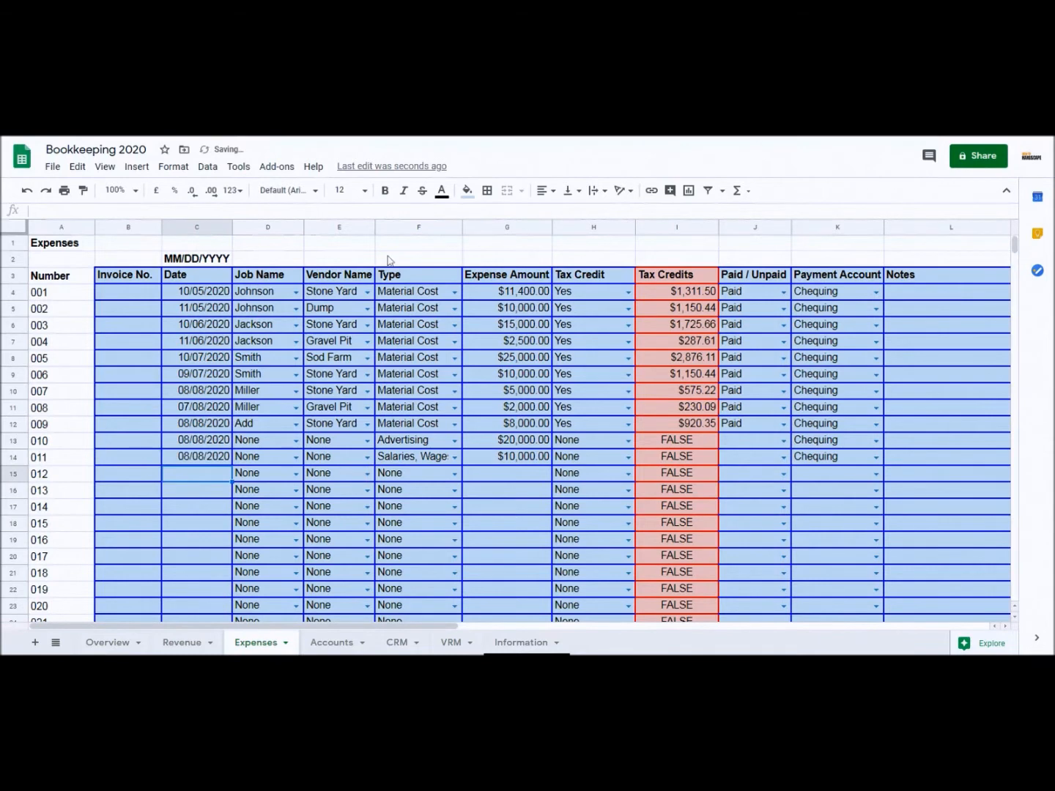
Step: Check the August Advertising amount and the year-to-date Salaries, Wages, and Benefits amount in the Overview sheet's Expense Tracking table
click(110, 643)
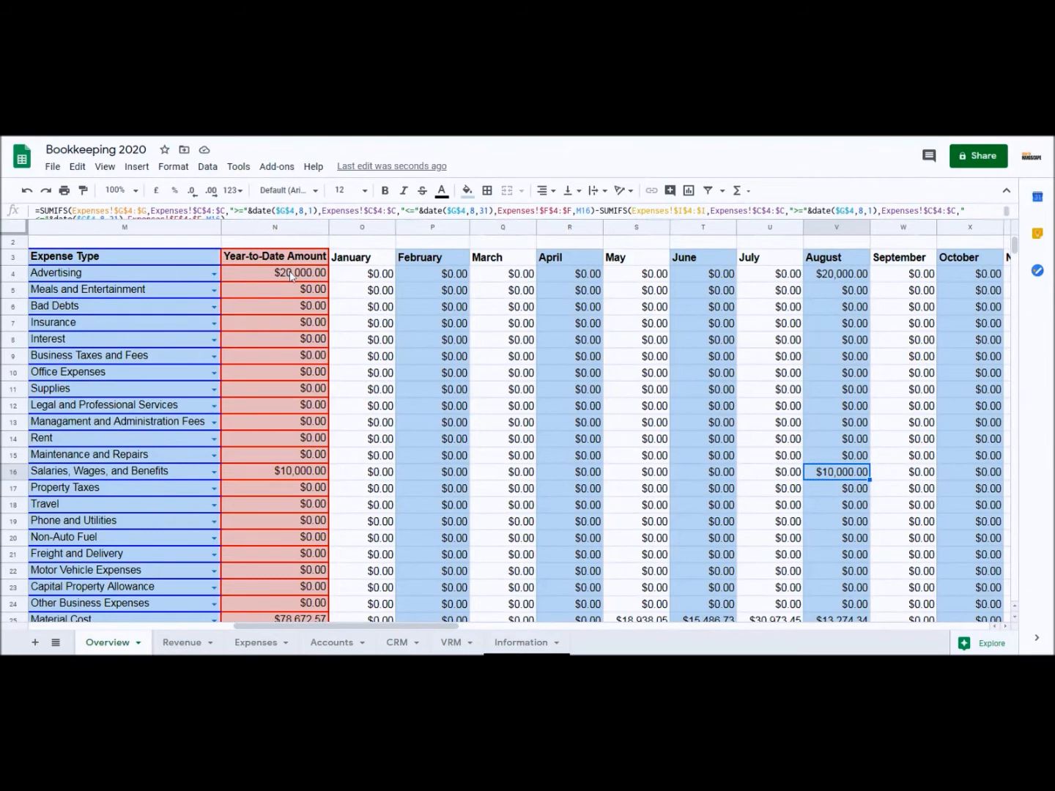
click(833, 276)
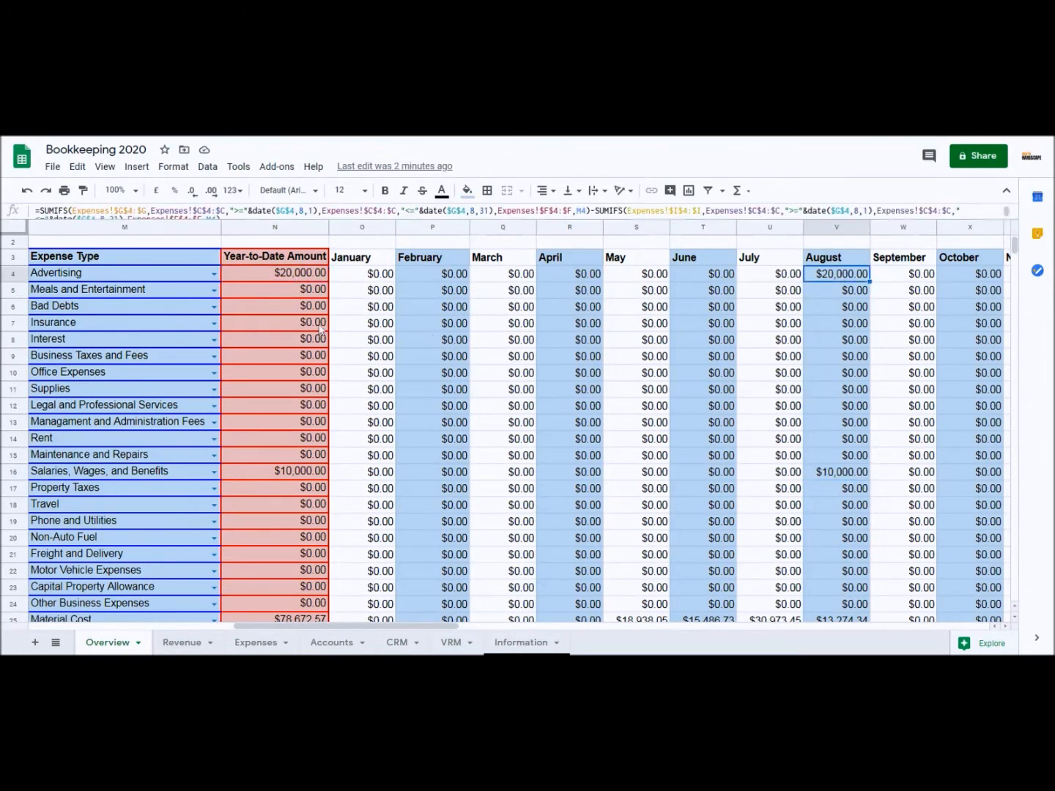
click(283, 477)
scroll(337, 513, down, 2)
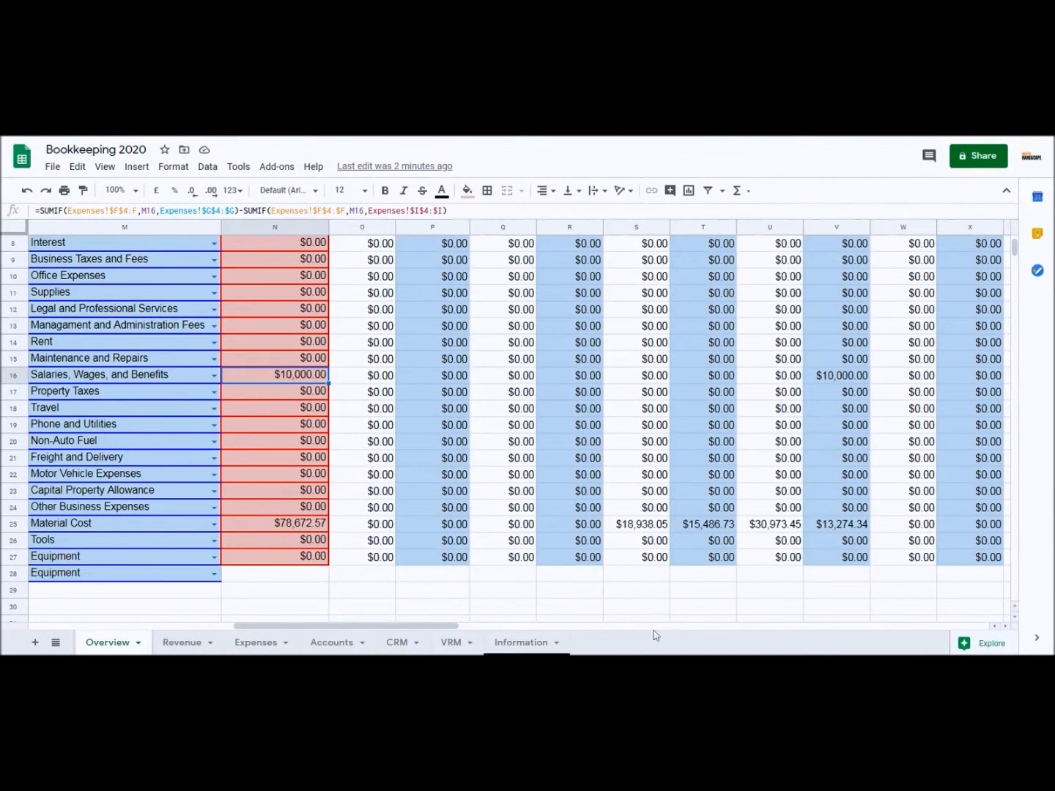
scroll(439, 488, up, 3)
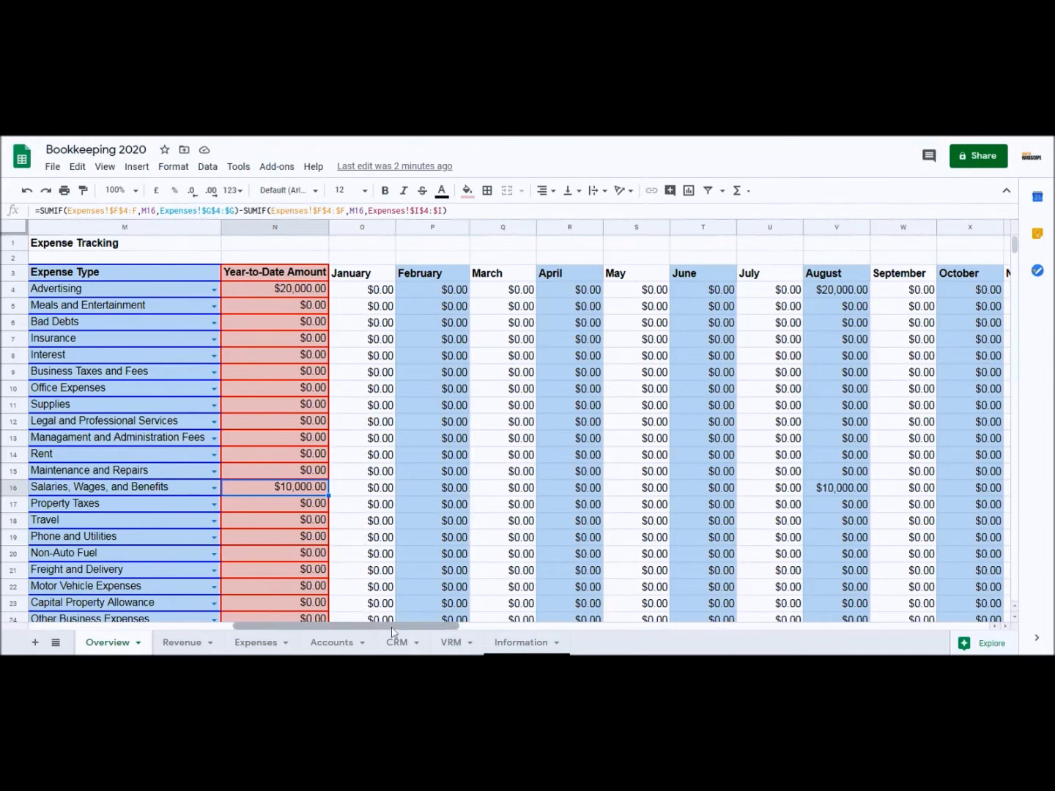
Step: Check the expense type options available for the extra Equipment row in cell M28 of the Expense Tracking table
scroll(377, 529, down, 3)
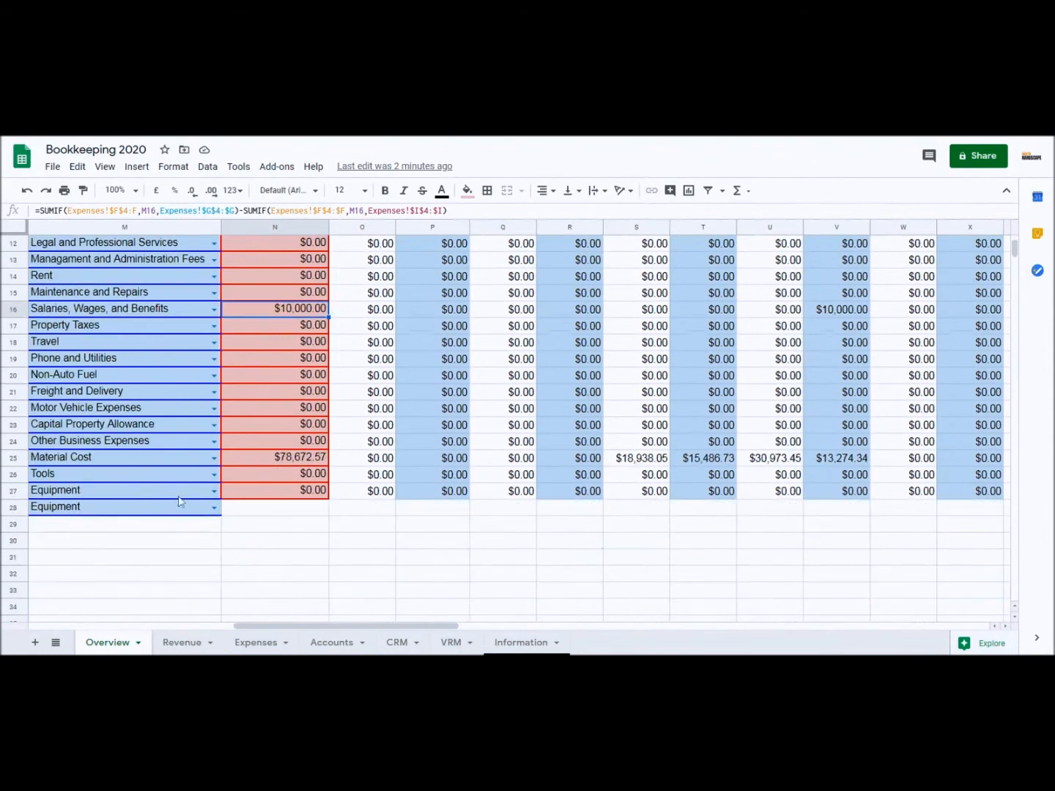
click(99, 509)
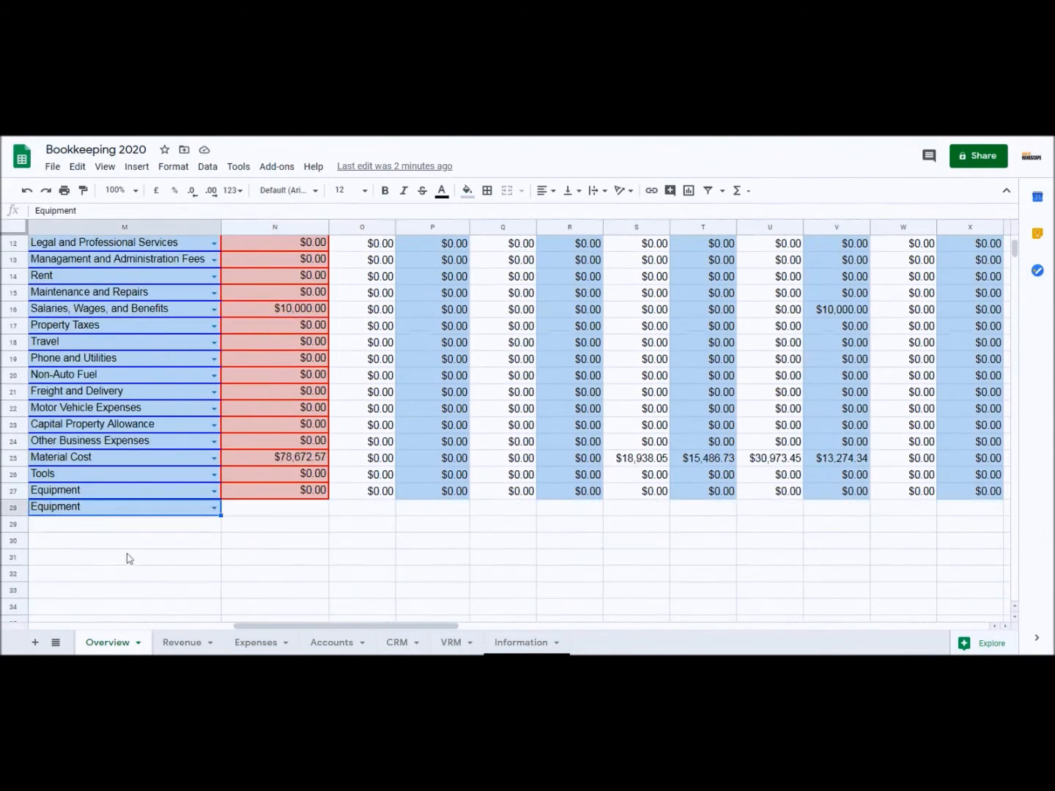
click(214, 509)
scroll(139, 597, down, 5)
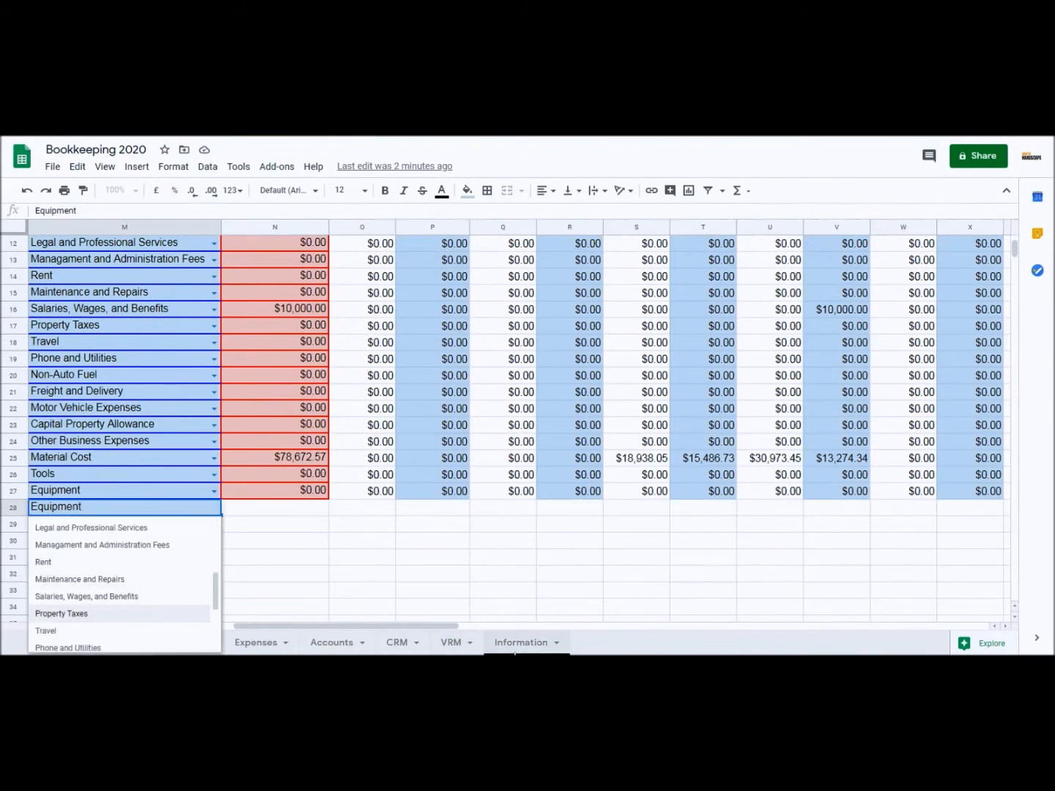
double_click(66, 507)
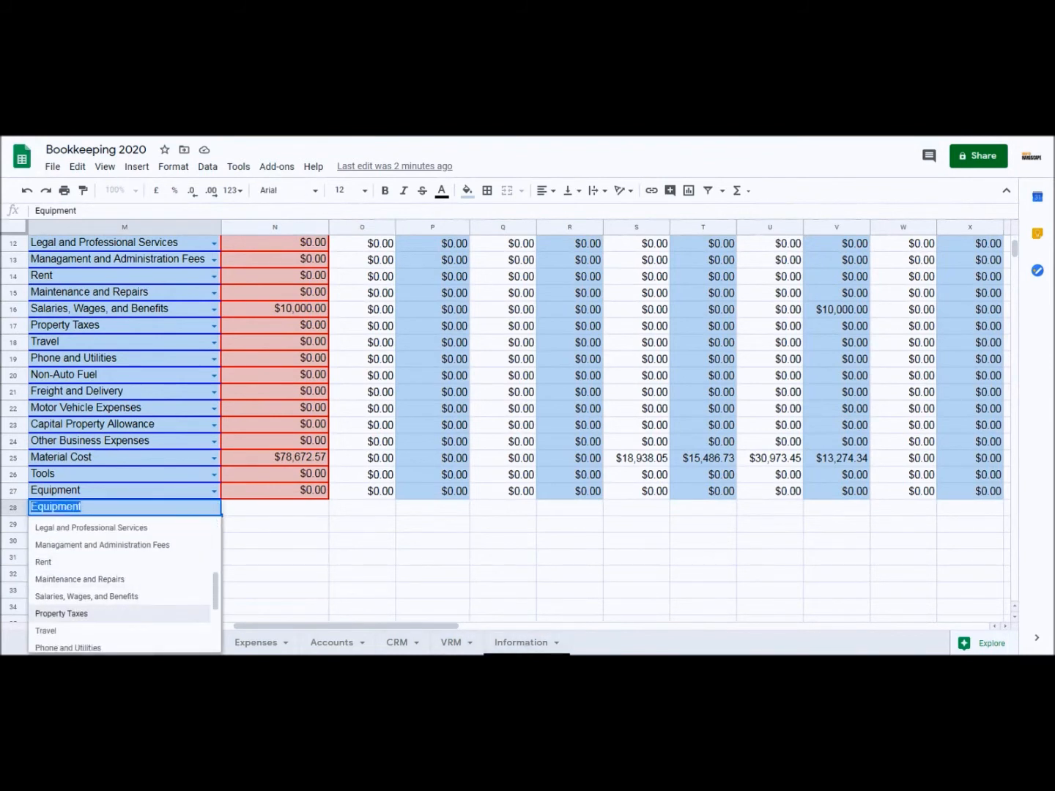
key(Escape)
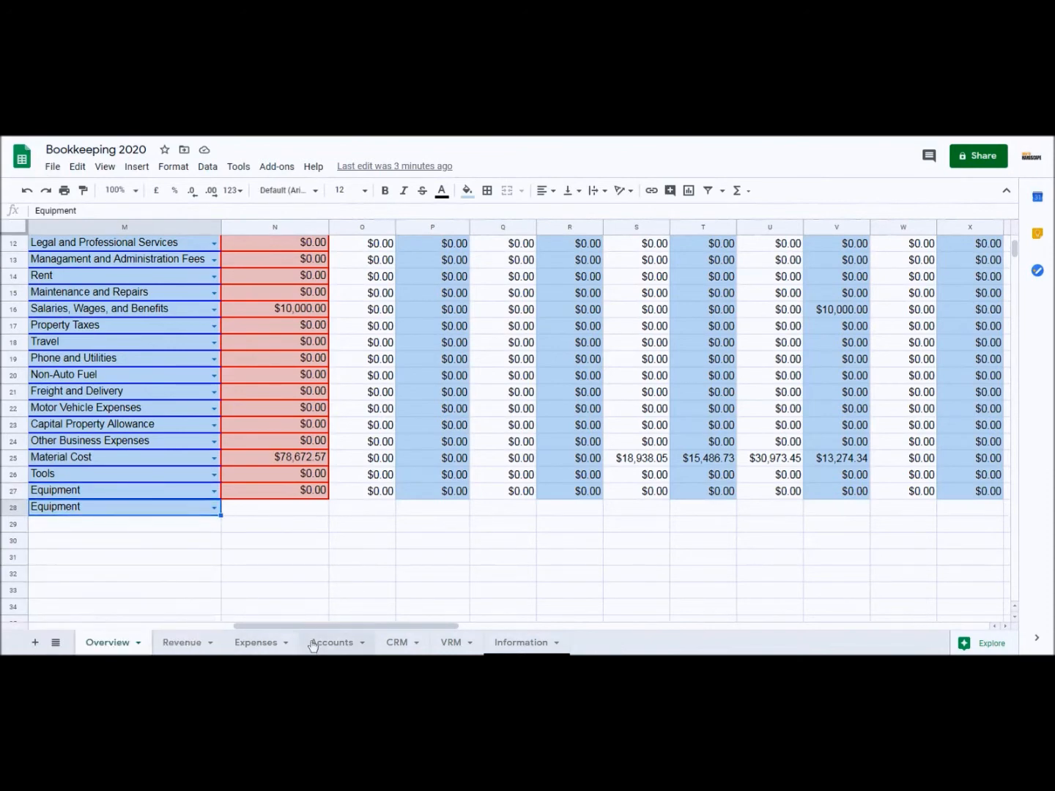
Step: Try extending the Job Name drop-down from cell A50 down to A54 in the Job Overview table, and undo the fill
drag(334, 628, 54, 598)
scroll(121, 574, down, 5)
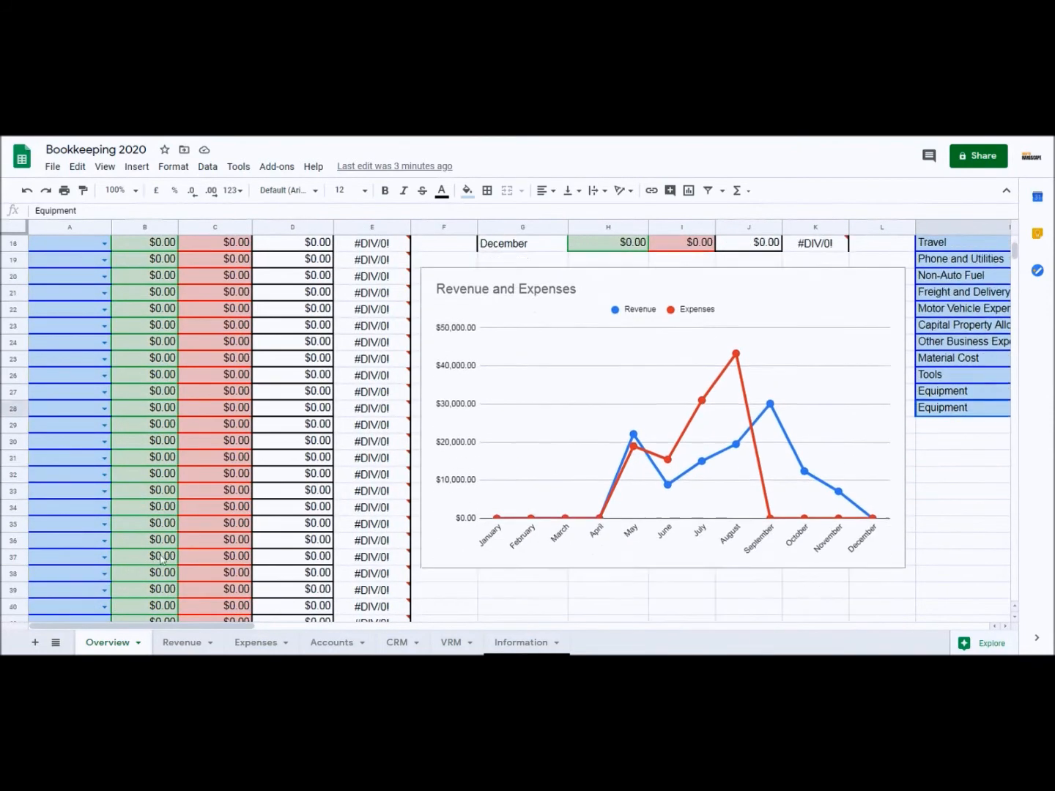
click(82, 498)
drag(111, 499, 110, 552)
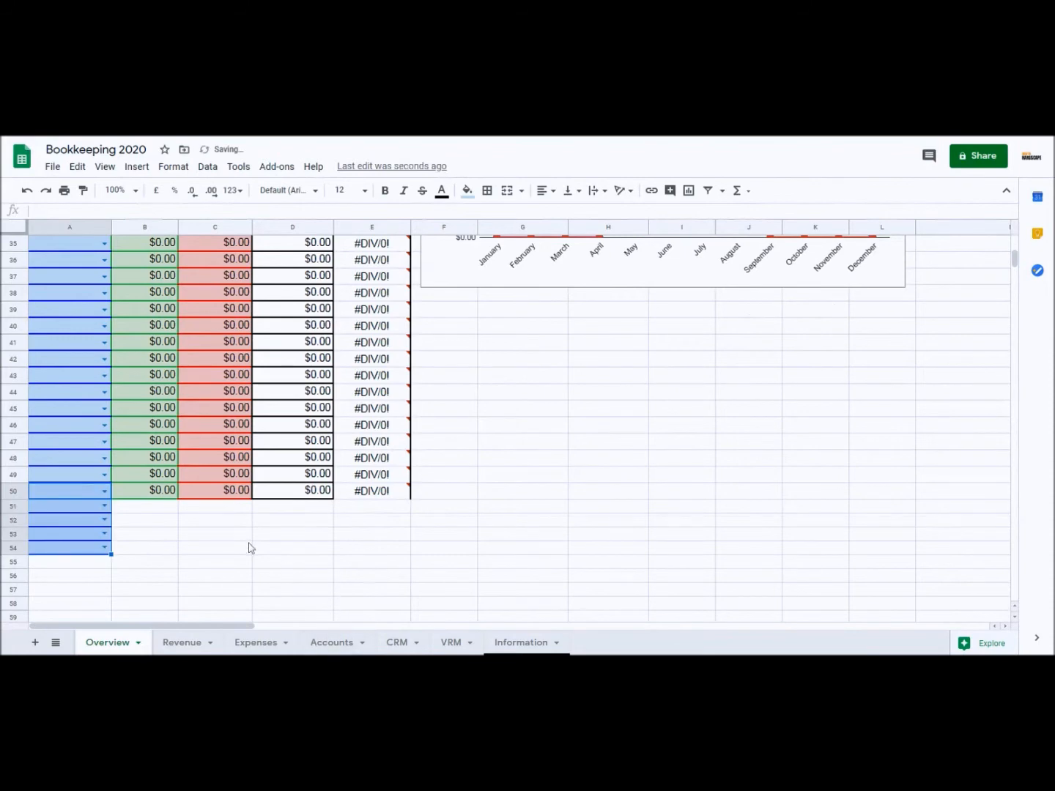
key(ctrl+z)
Step: Examine the year-to-date and monthly amounts per vendor in the Overview sheet's Vendor table
scroll(249, 544, up, 6)
scroll(266, 497, up, 5)
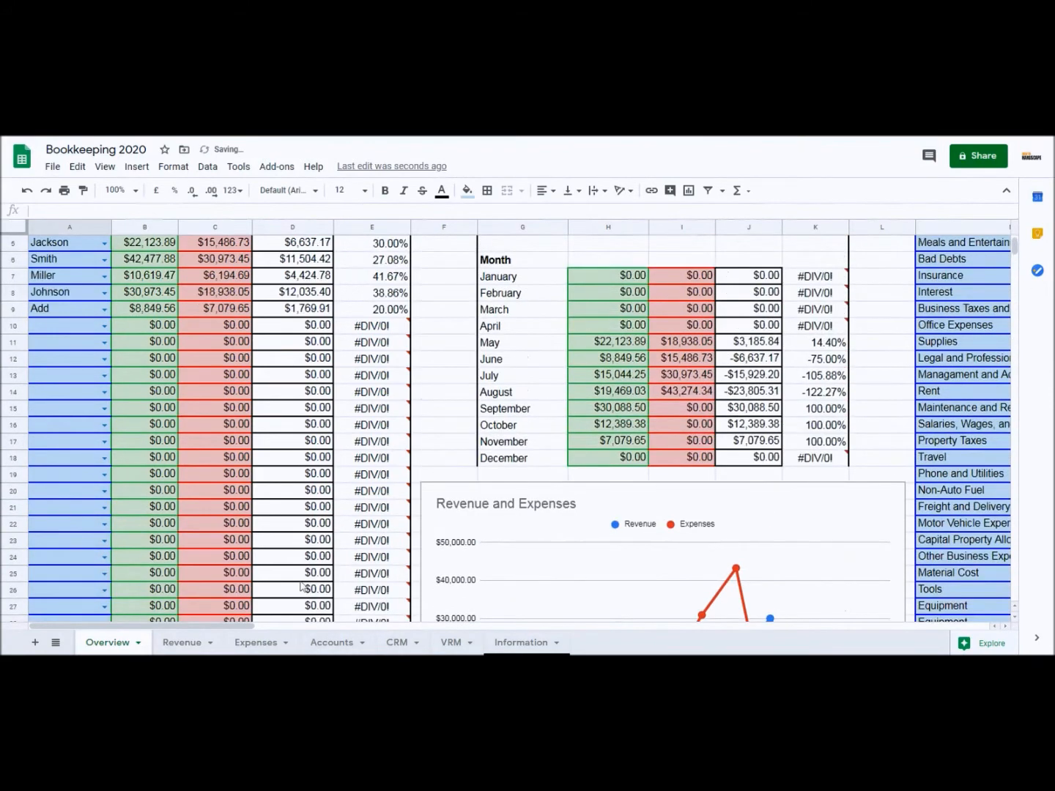
drag(241, 627, 644, 634)
scroll(645, 539, up, 2)
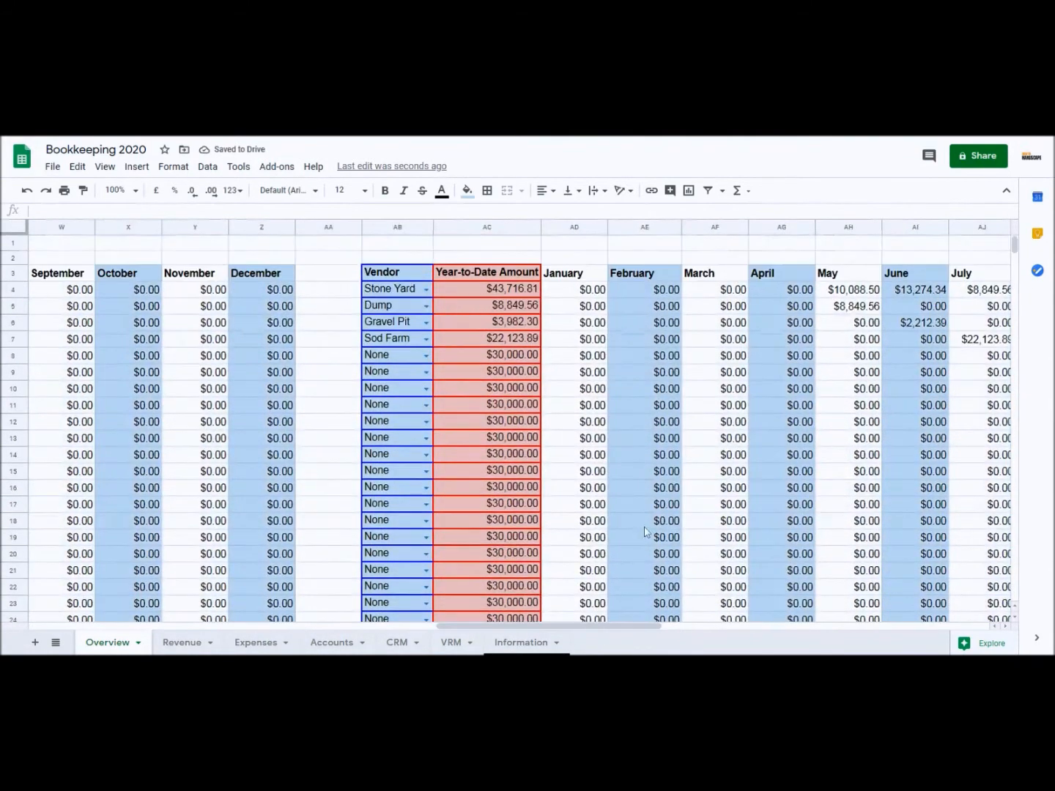
drag(457, 626, 525, 632)
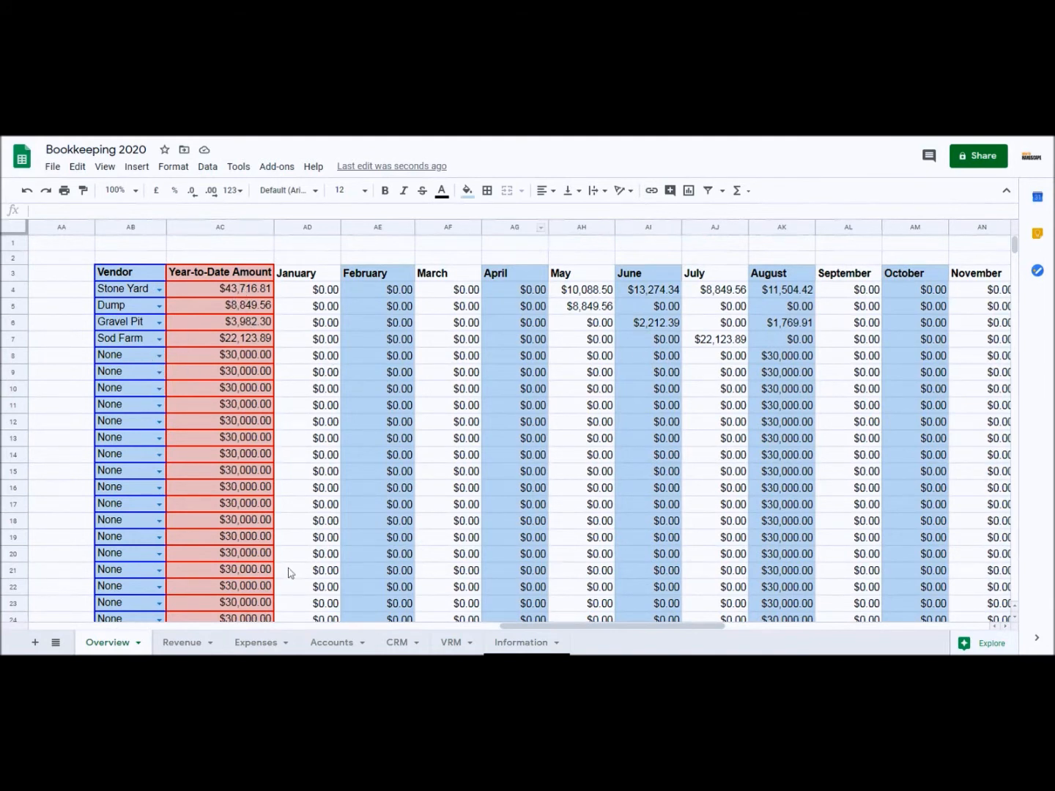
drag(558, 629, 571, 633)
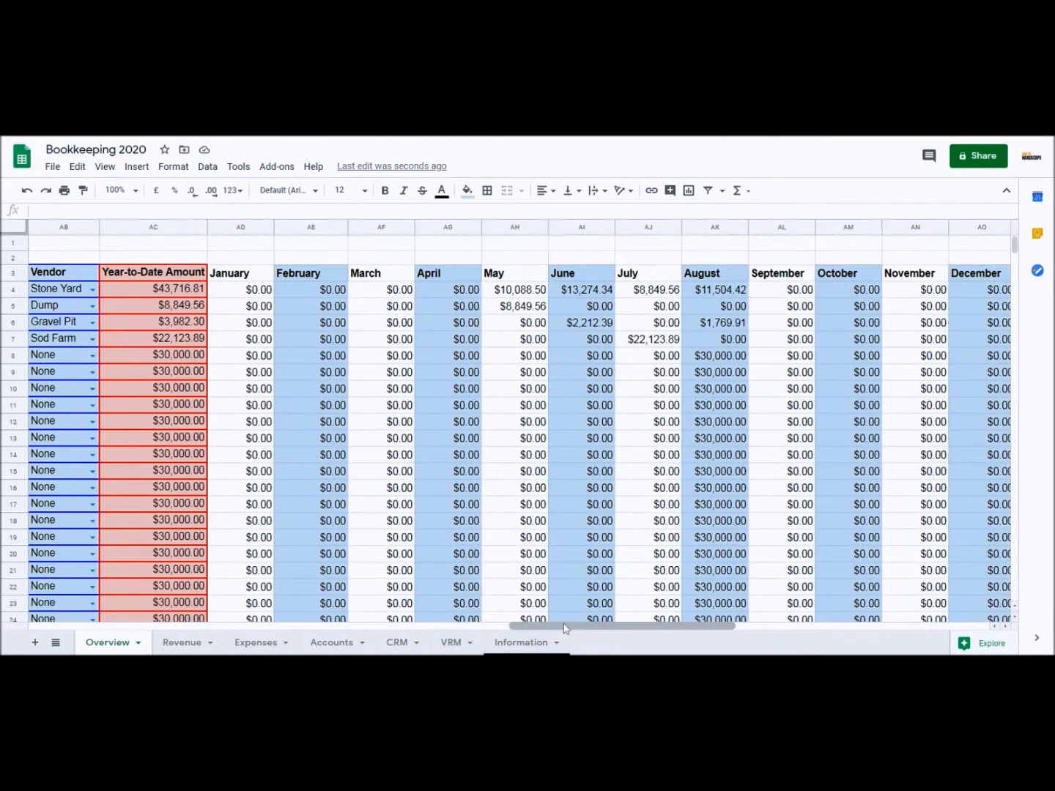
Step: Check the Vendor Names list on the Information sheet and return to the Overview sheet's Vendor table
click(511, 642)
double_click(220, 305)
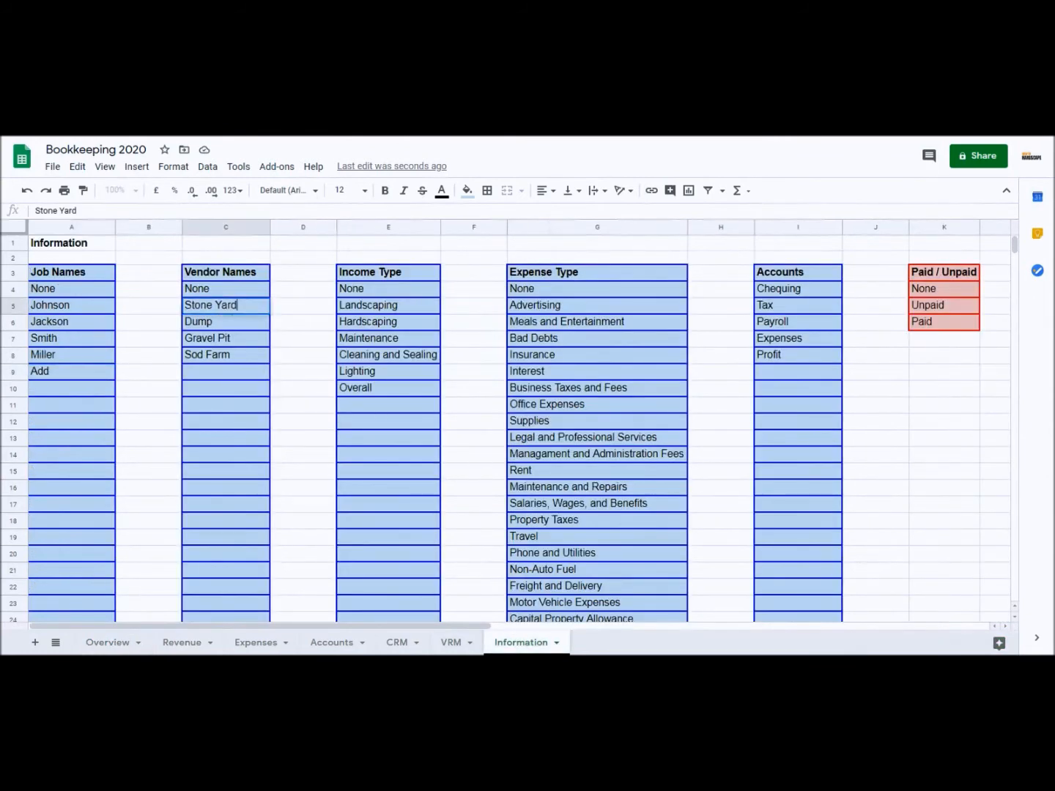
click(108, 643)
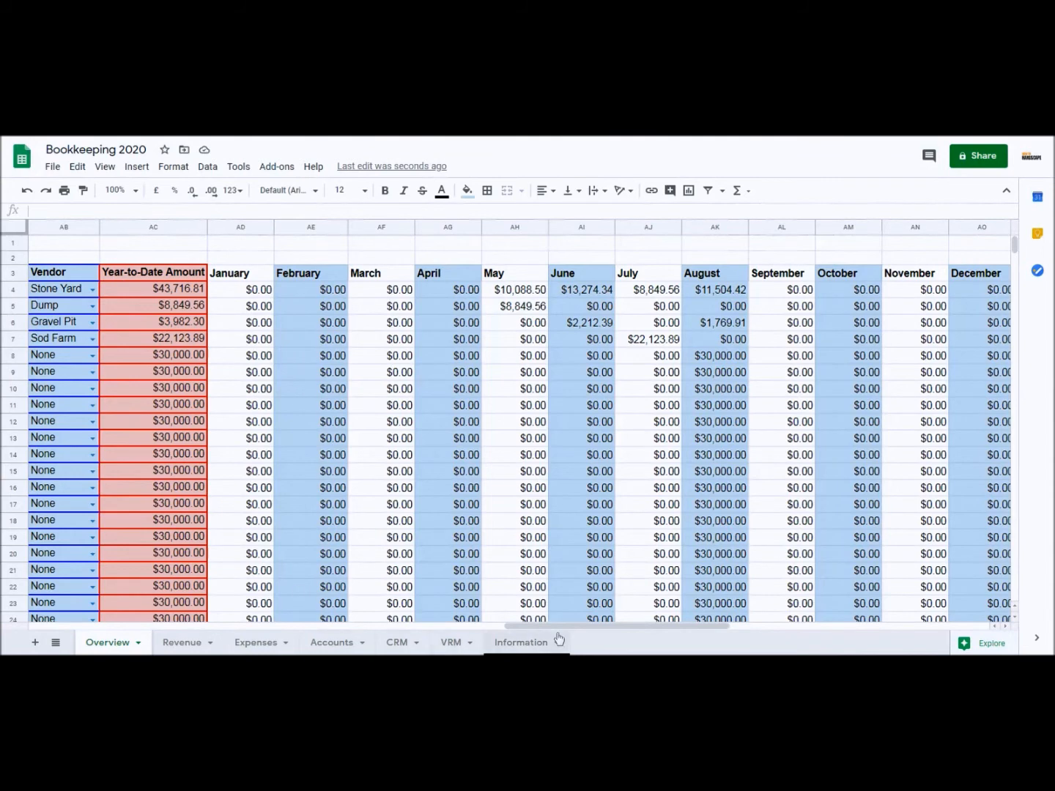
Step: Check the Revenue sheet and set the income type in cell AQ10 of the Overview sheet's Income Tracking table to Overall
drag(571, 627, 809, 612)
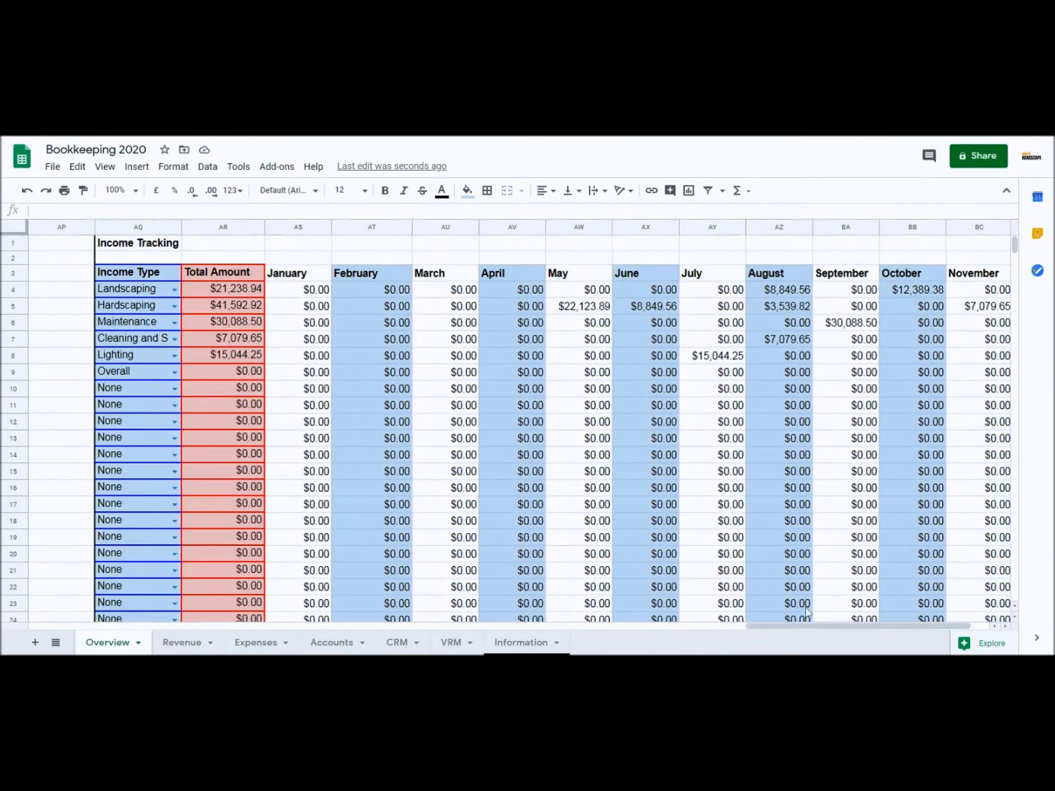
click(180, 647)
click(173, 391)
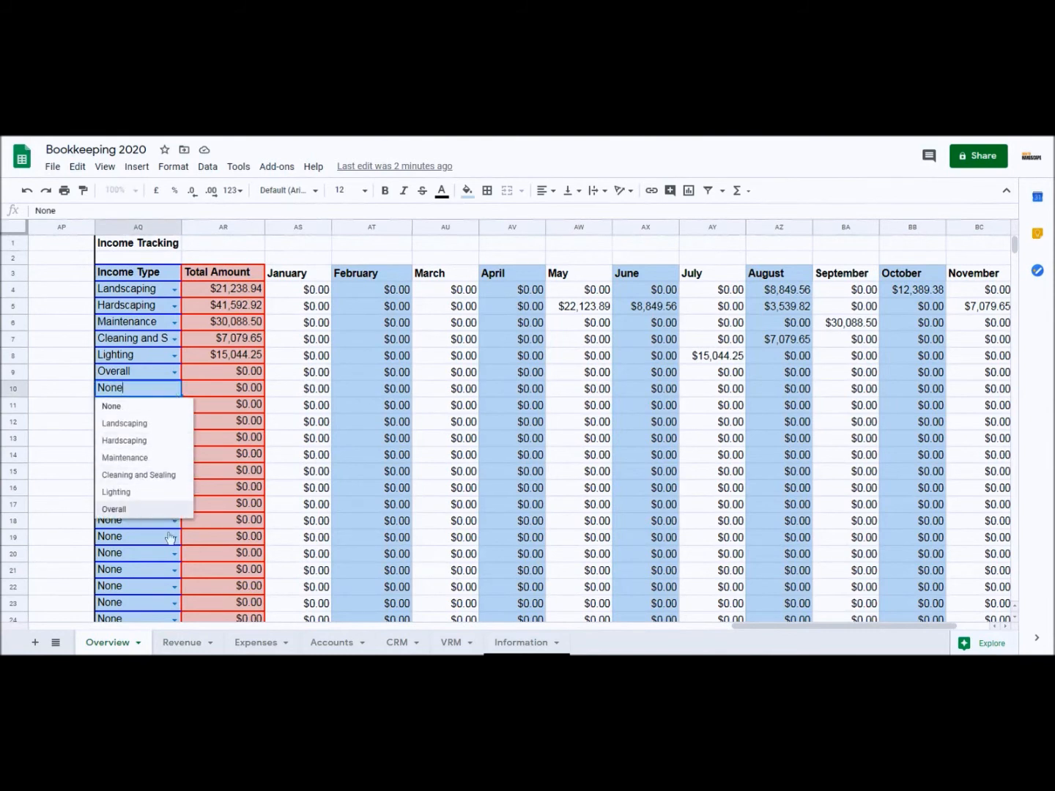
click(146, 508)
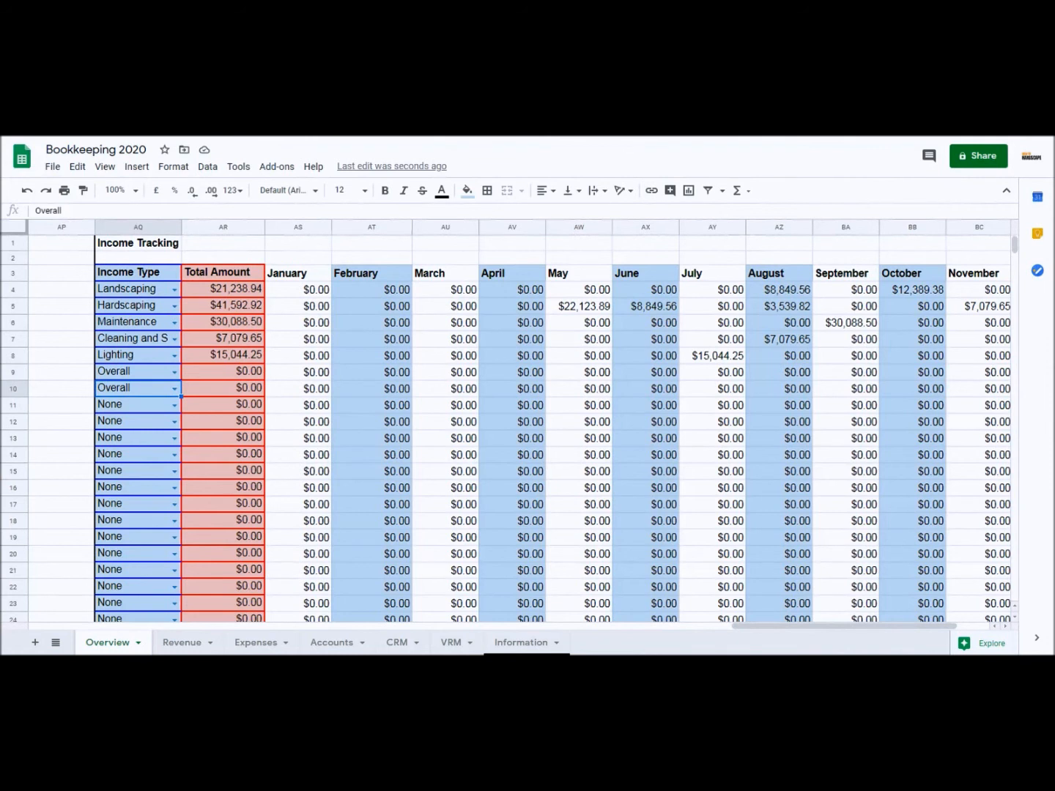
Step: Examine the Landscaping total formula, the Cleaning and Sealing row and the monthly Income Tracking amounts, and return to the Job Overview table
click(245, 294)
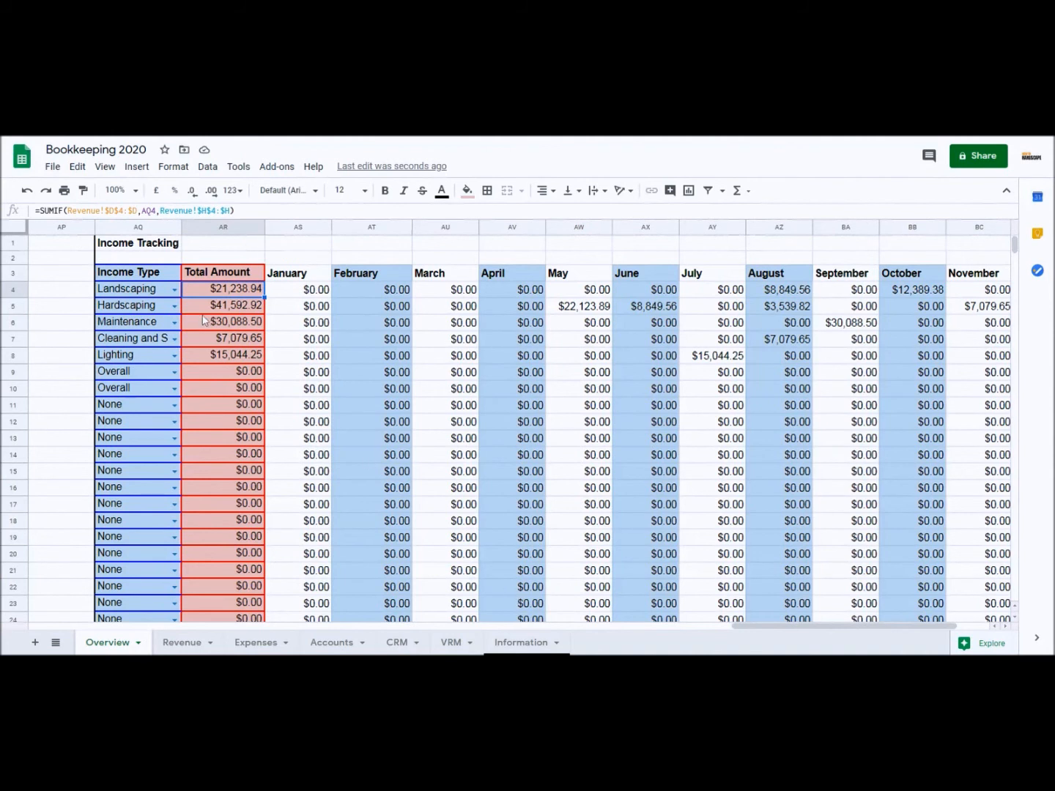
click(136, 341)
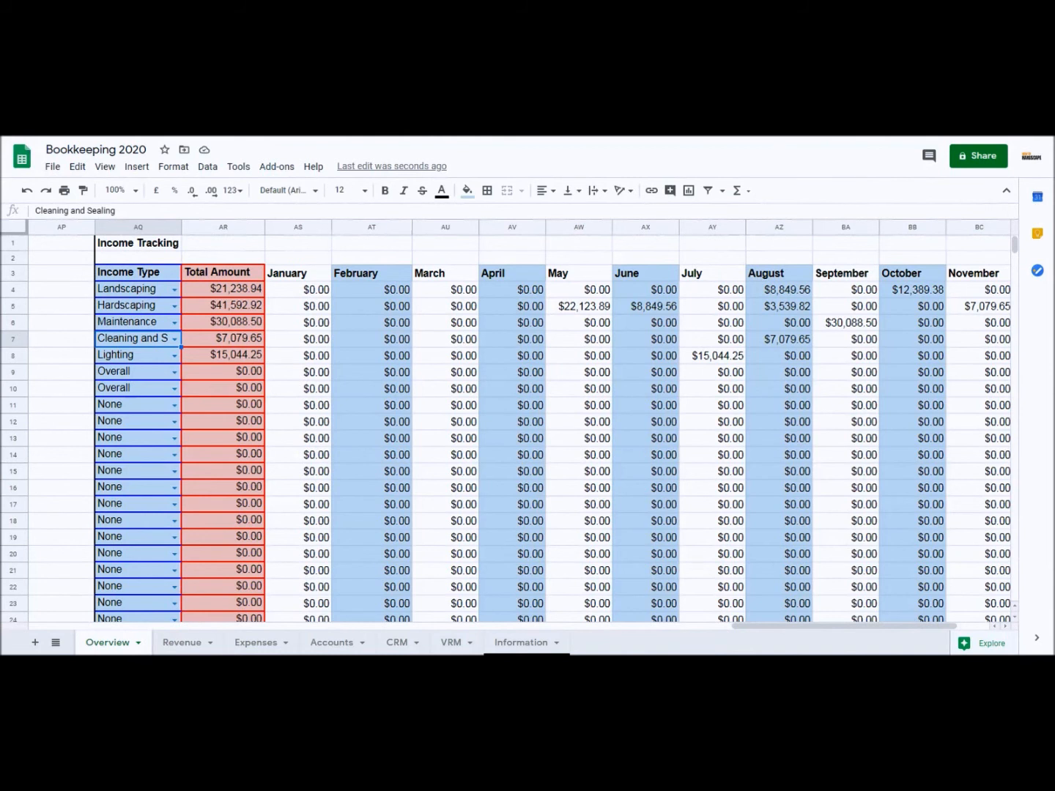
drag(871, 631, 887, 629)
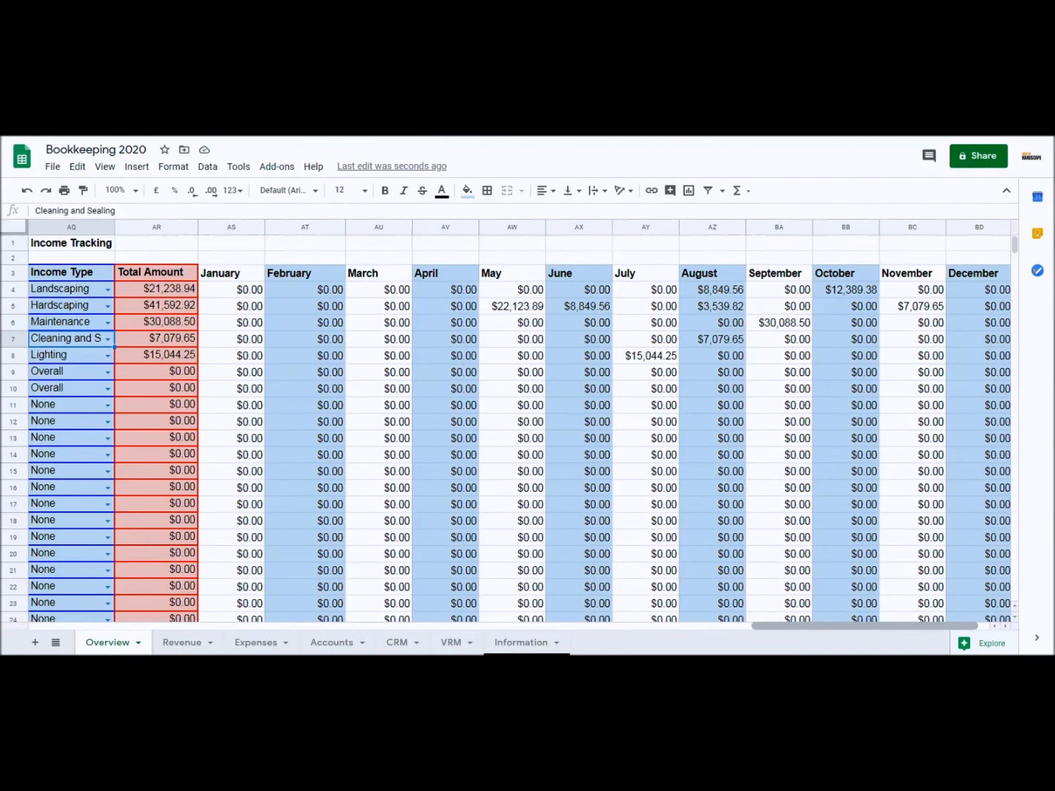
drag(886, 629, 115, 572)
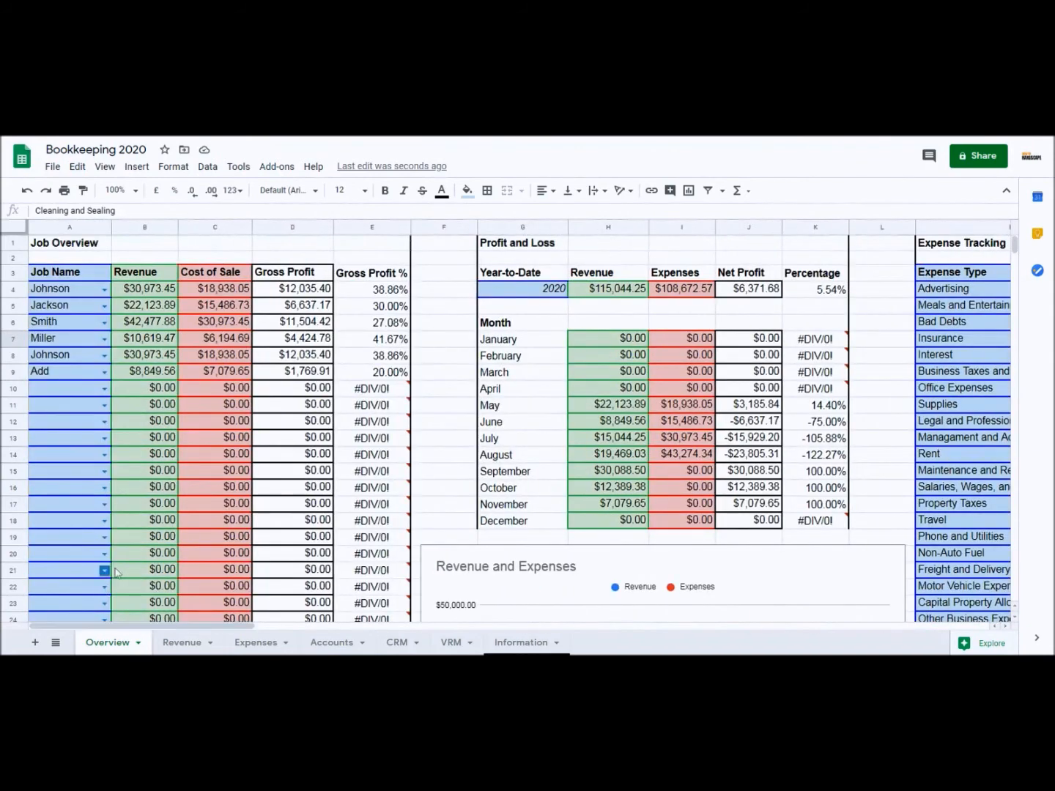